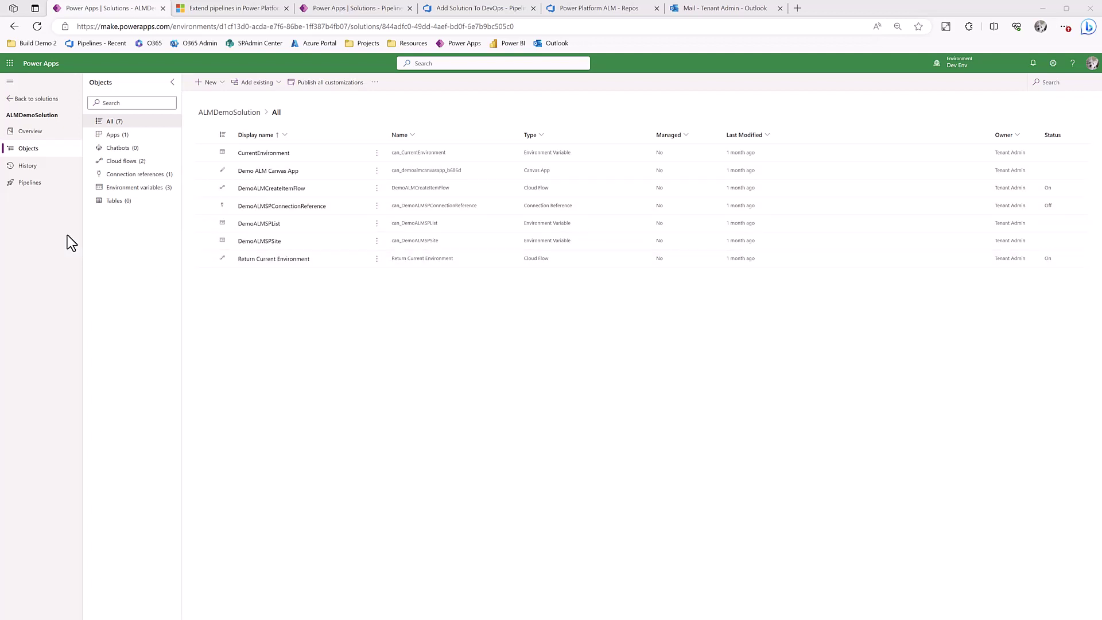
Step: Start deploying ALMDemoSolution to the Test environment through CanvizPipeline
{"action": "left_click", "coordinate": [38, 188]}
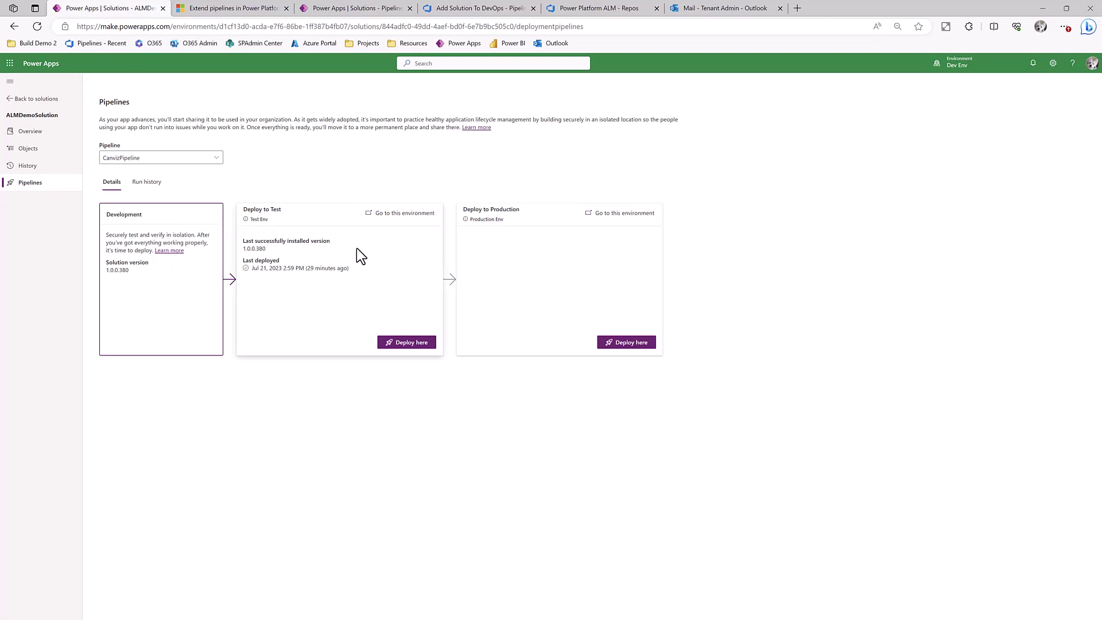
{"action": "left_click", "coordinate": [406, 342]}
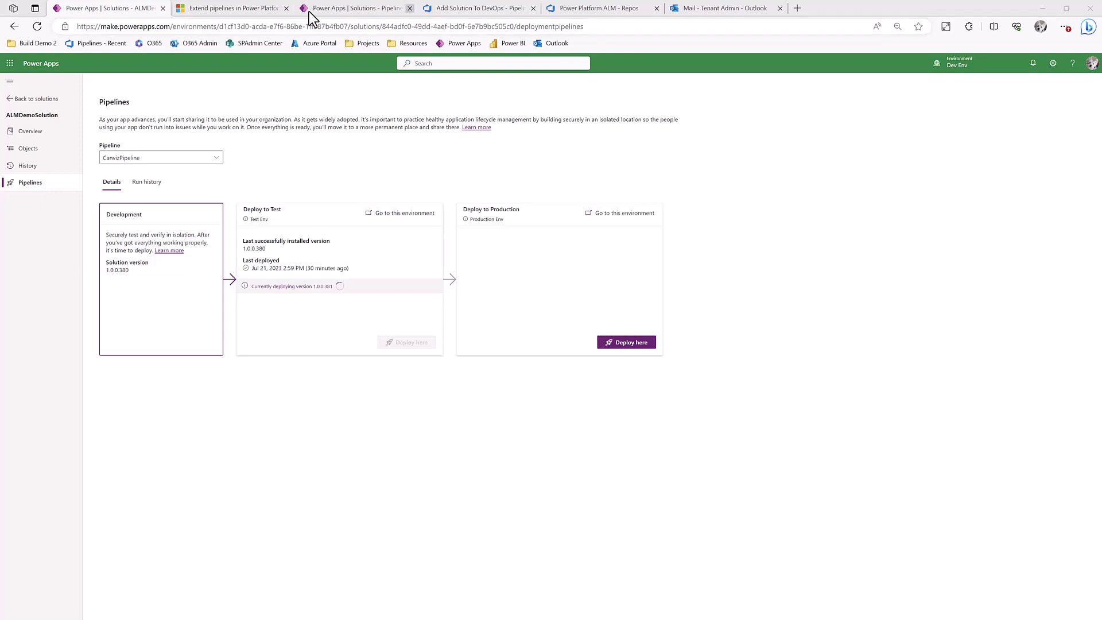
Step: Read through the Extend pipelines in Power Platform documentation, from predeployment conditions and triggers to the sample solution download link
{"action": "left_click", "coordinate": [234, 11]}
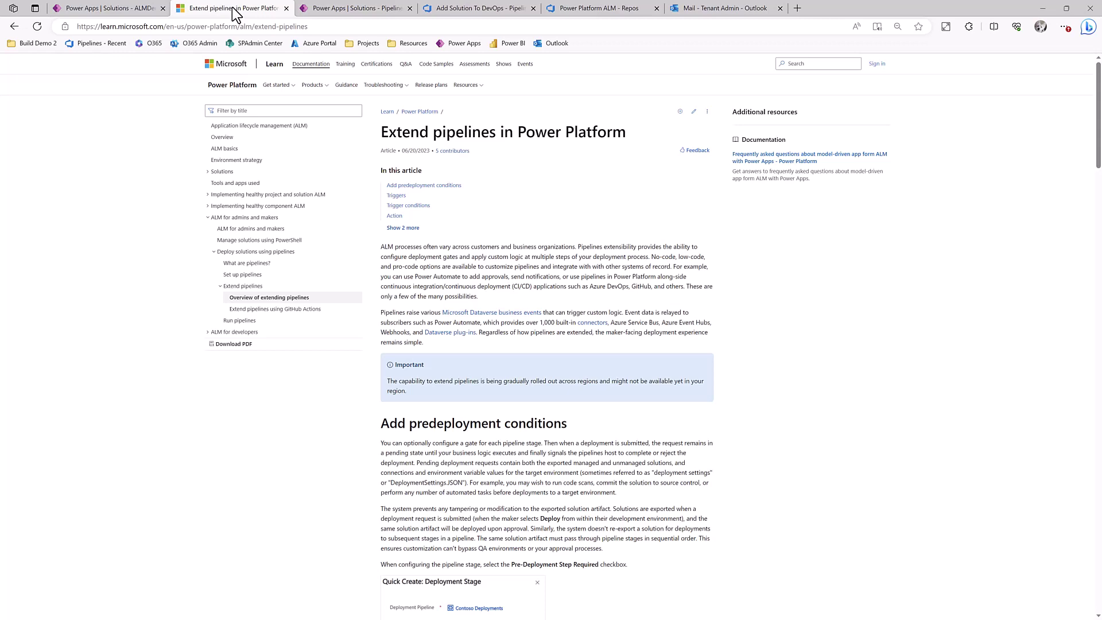
{"action": "scroll", "coordinate": [635, 187], "scroll_direction": "down", "scroll_amount": 15}
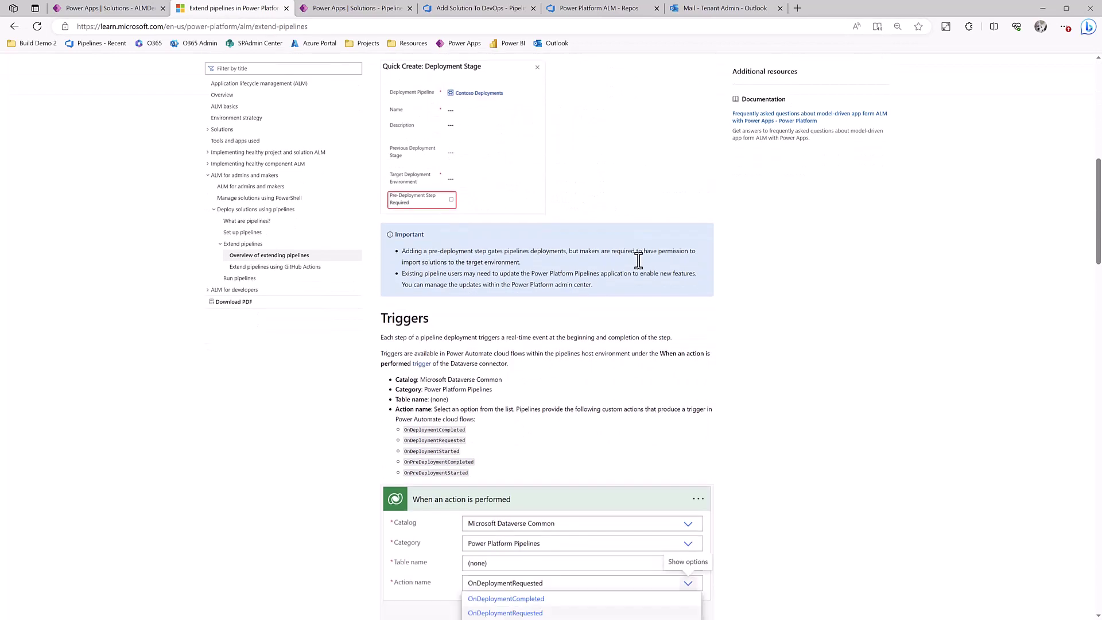
{"action": "scroll", "coordinate": [638, 259], "scroll_direction": "down", "scroll_amount": 6}
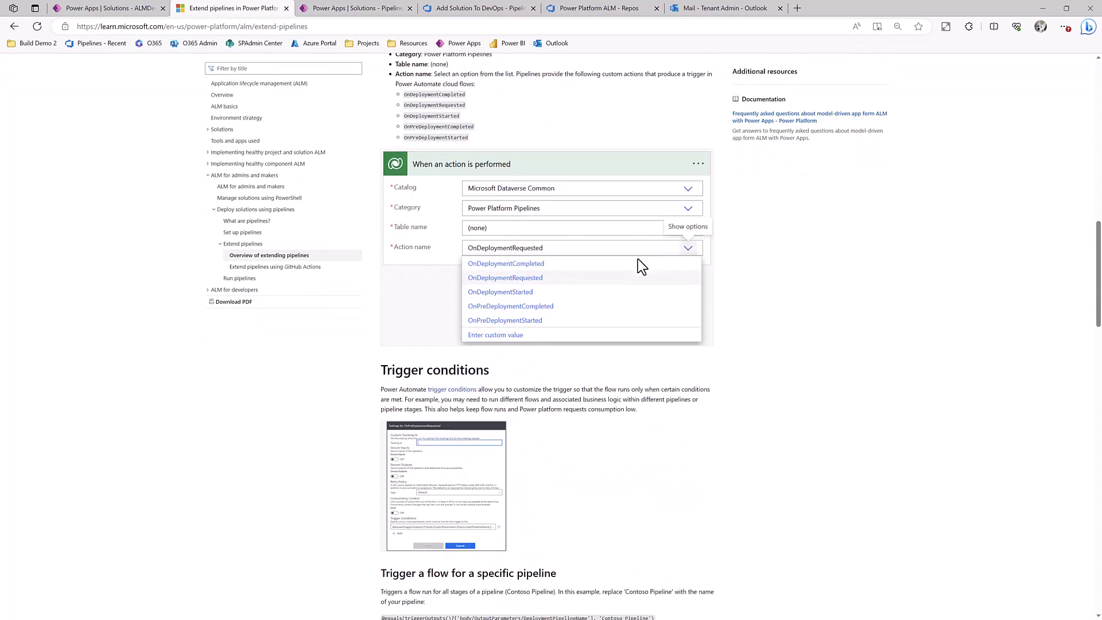
{"action": "scroll", "coordinate": [636, 256], "scroll_direction": "down", "scroll_amount": 12}
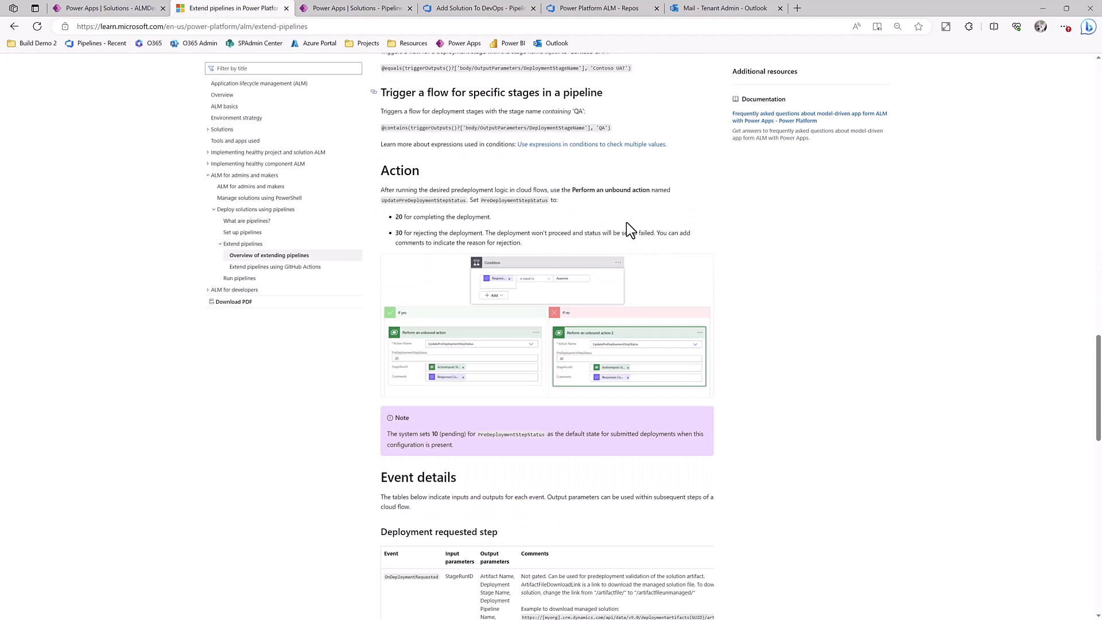
{"action": "scroll", "coordinate": [631, 220], "scroll_direction": "down", "scroll_amount": 12}
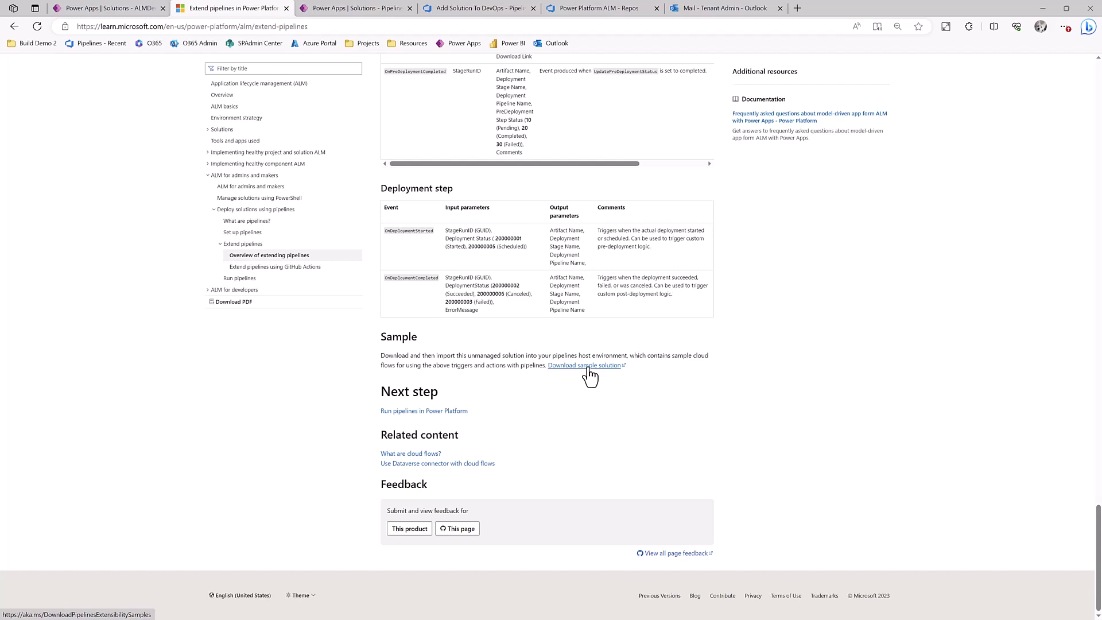
Step: Leave the flow run in the Pipelines Host Env and open the PipelinesExtensibilitySamples_v1_June_2023 solution
{"action": "left_click", "coordinate": [360, 9]}
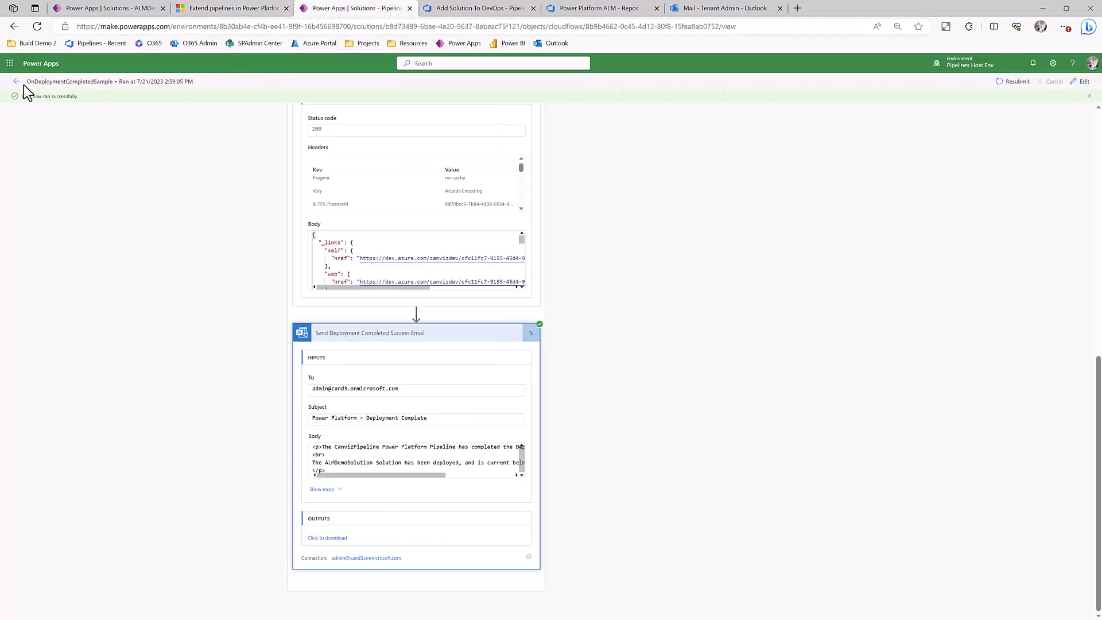
{"action": "left_click", "coordinate": [16, 82]}
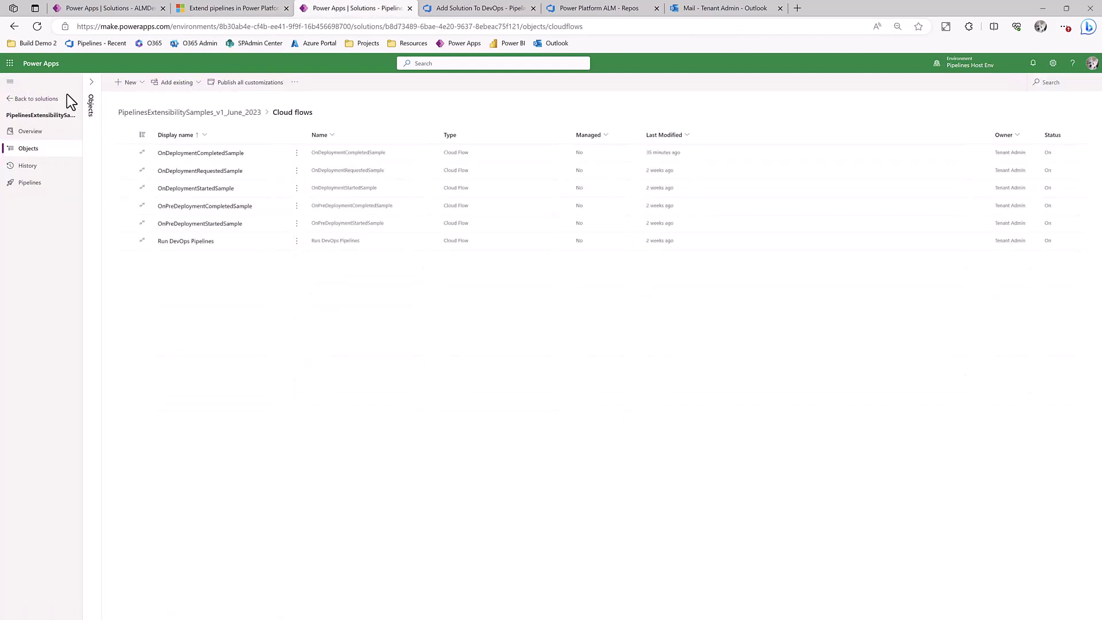
{"action": "left_click", "coordinate": [13, 98]}
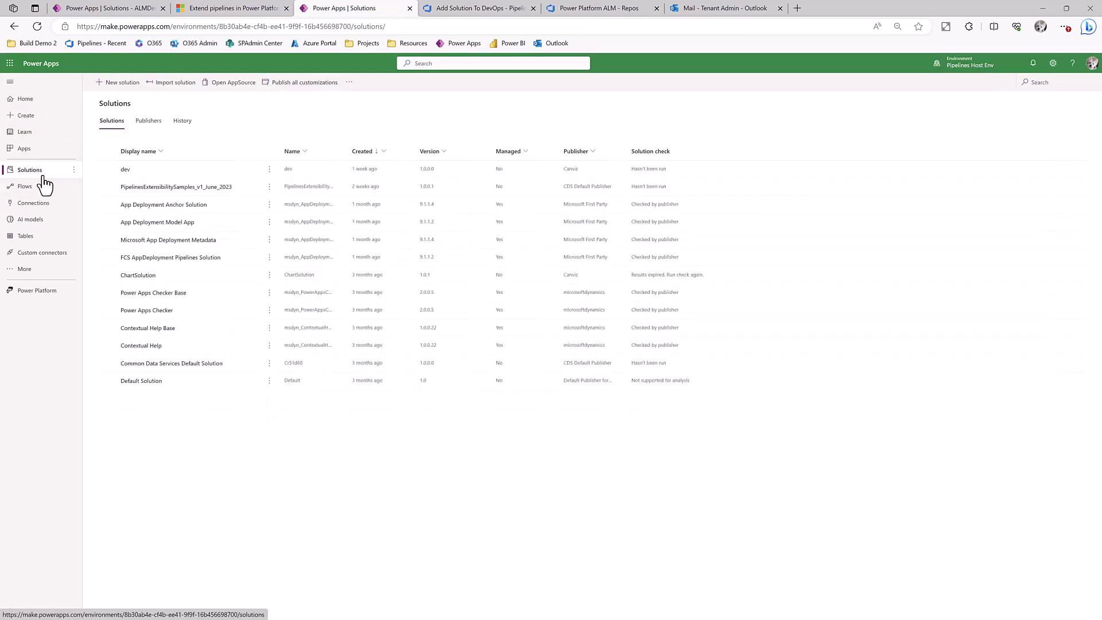
{"action": "left_click", "coordinate": [187, 187]}
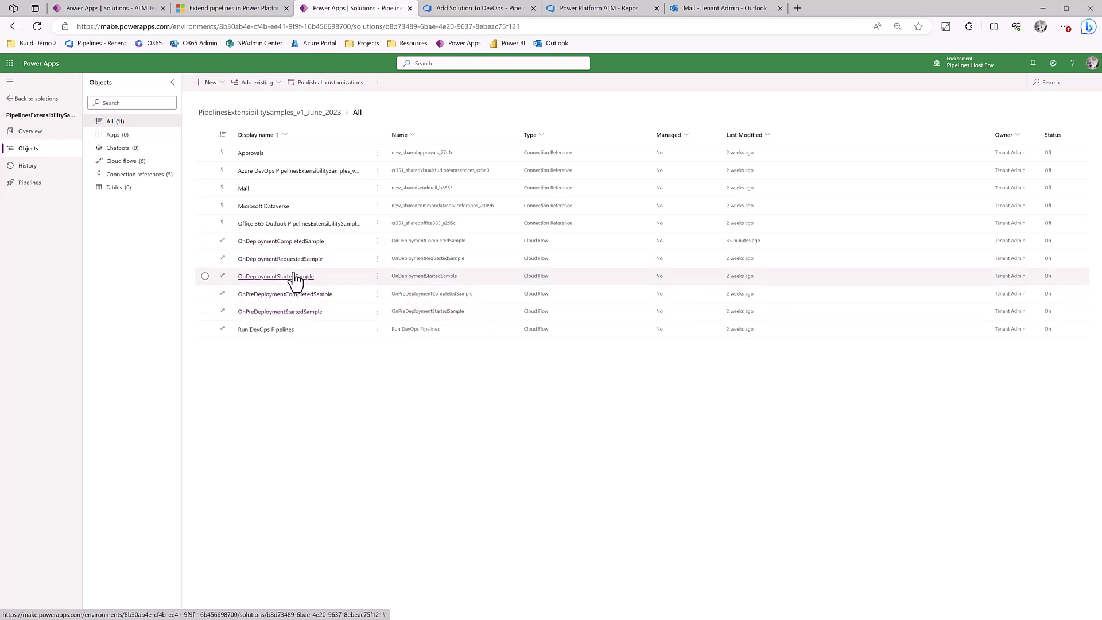
Step: Open the OnDeploymentCompletedSample cloud flow for editing
{"action": "left_click", "coordinate": [292, 243]}
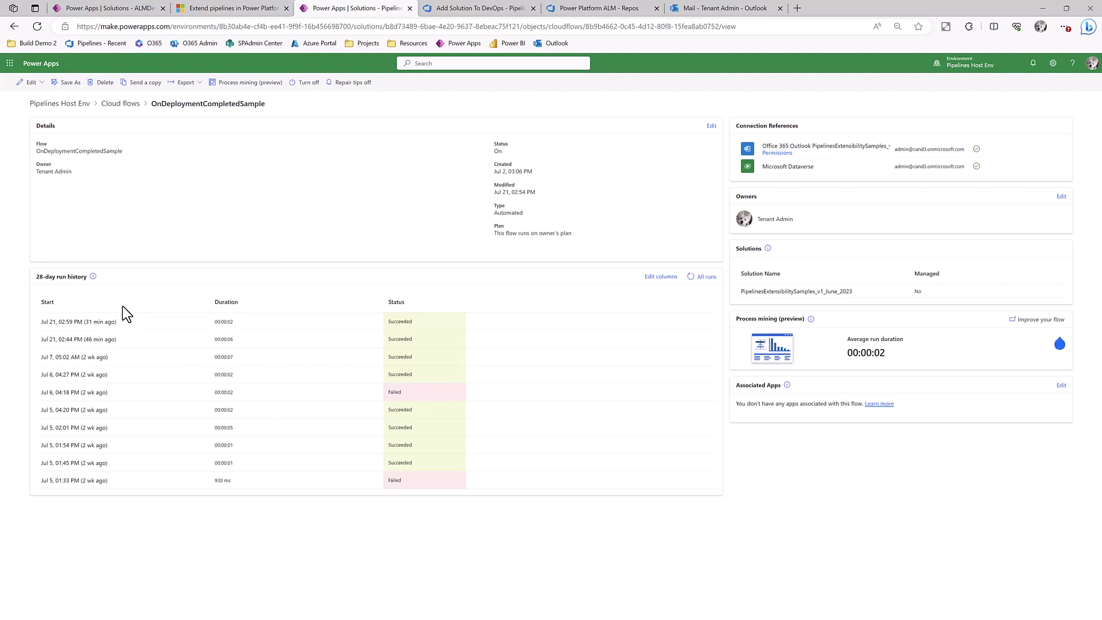
{"action": "left_click", "coordinate": [32, 83]}
{"action": "left_click", "coordinate": [46, 99]}
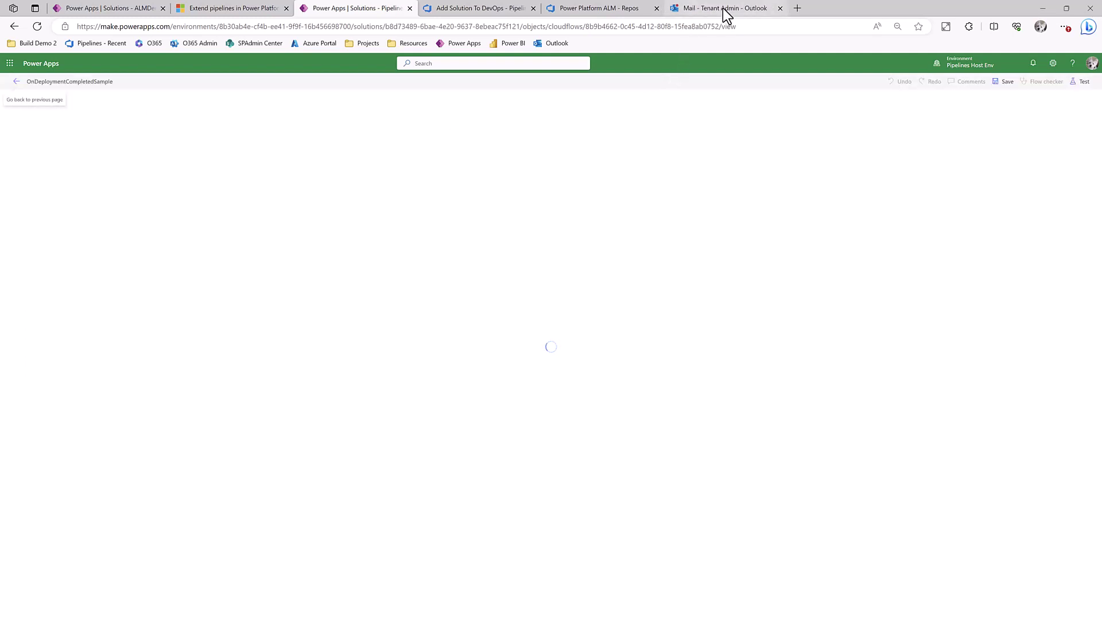
{"action": "mouse_move", "coordinate": [720, 11]}
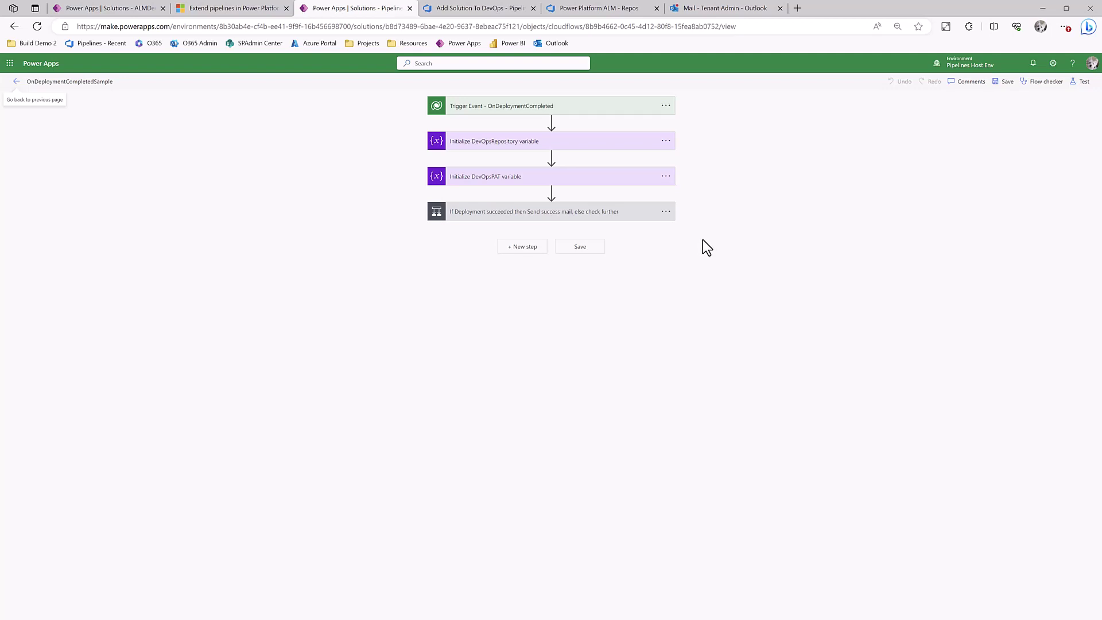
Step: Open the settings of the OnDeploymentCompleted trigger and compare the pipeline name in its trigger condition with ALMDemoSolution's deployment pipeline
{"action": "left_click", "coordinate": [603, 109]}
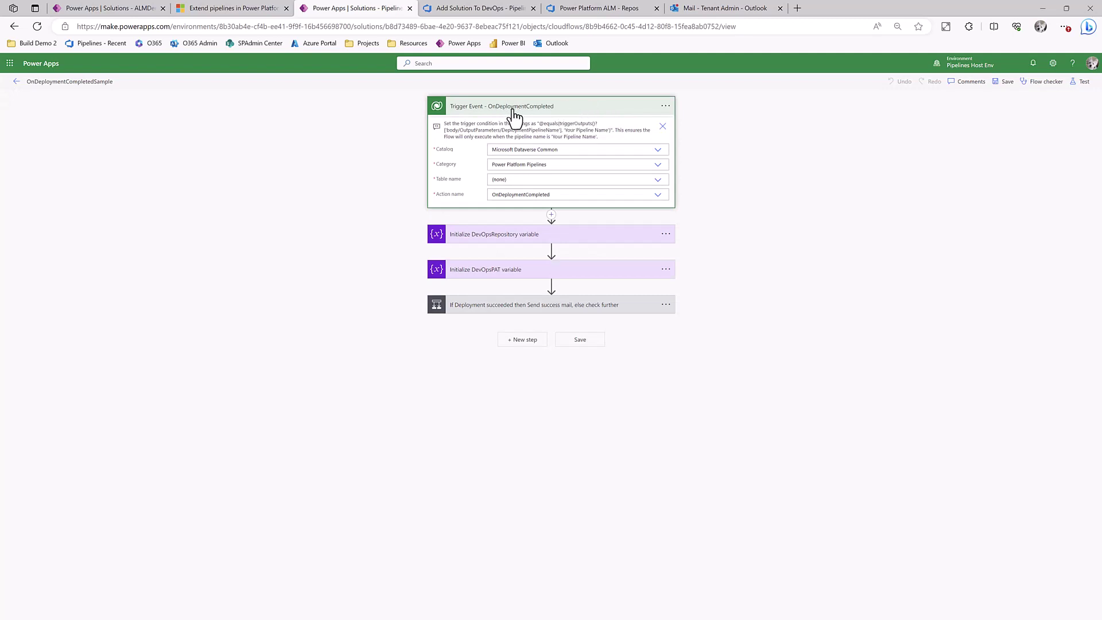
{"action": "left_click", "coordinate": [666, 108]}
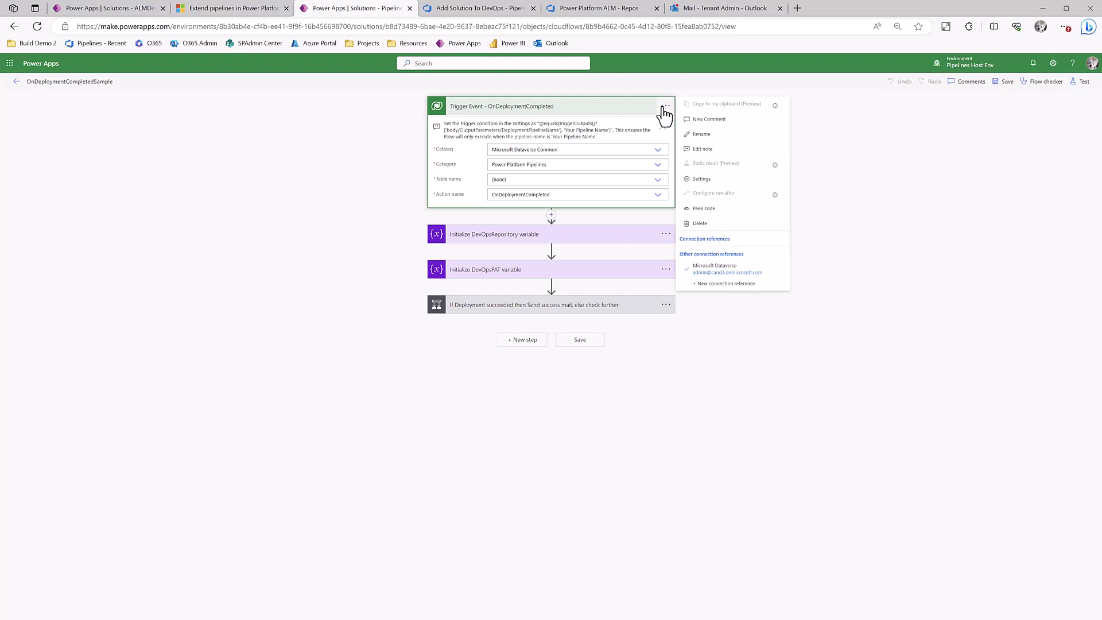
{"action": "left_click", "coordinate": [724, 180]}
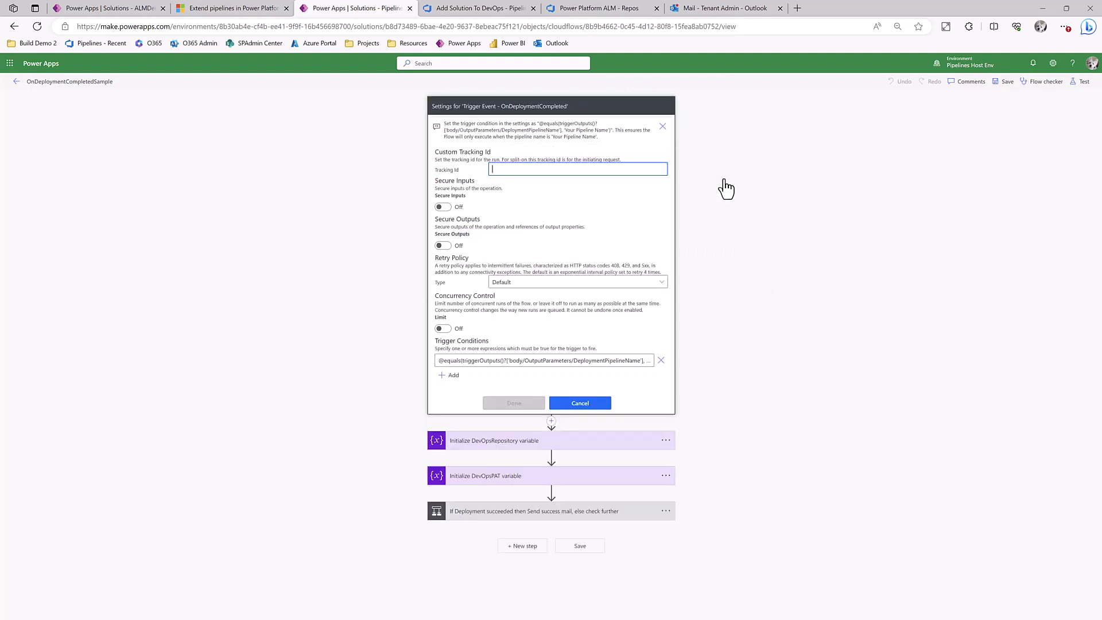
{"action": "left_click", "coordinate": [599, 365]}
{"action": "left_click_drag", "start_coordinate": [575, 364], "coordinate": [651, 360]}
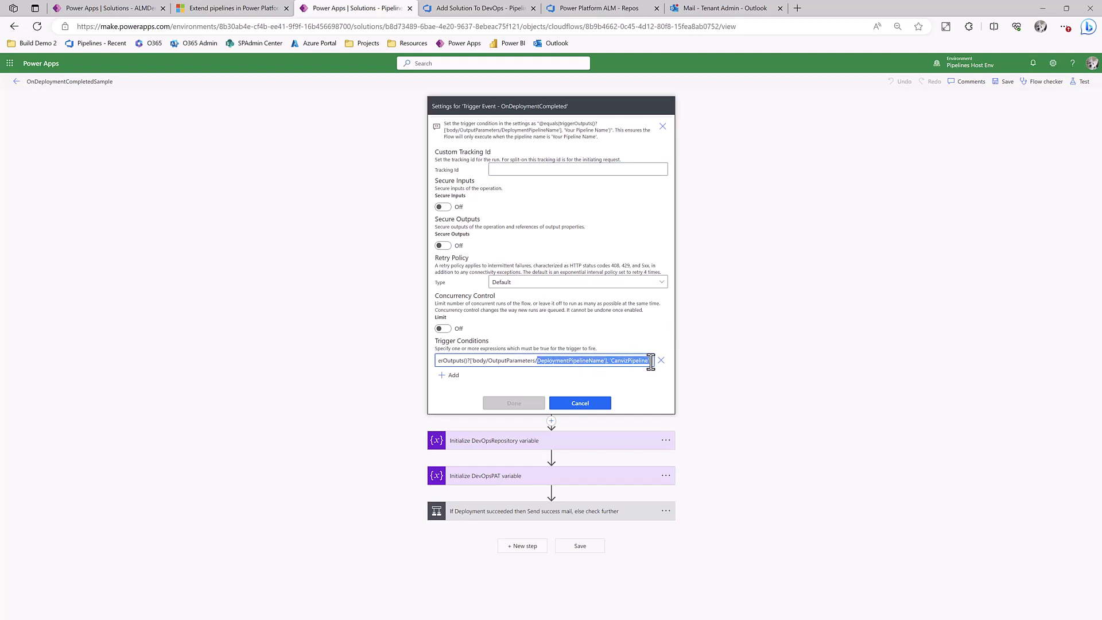
{"action": "double_click", "coordinate": [630, 362]}
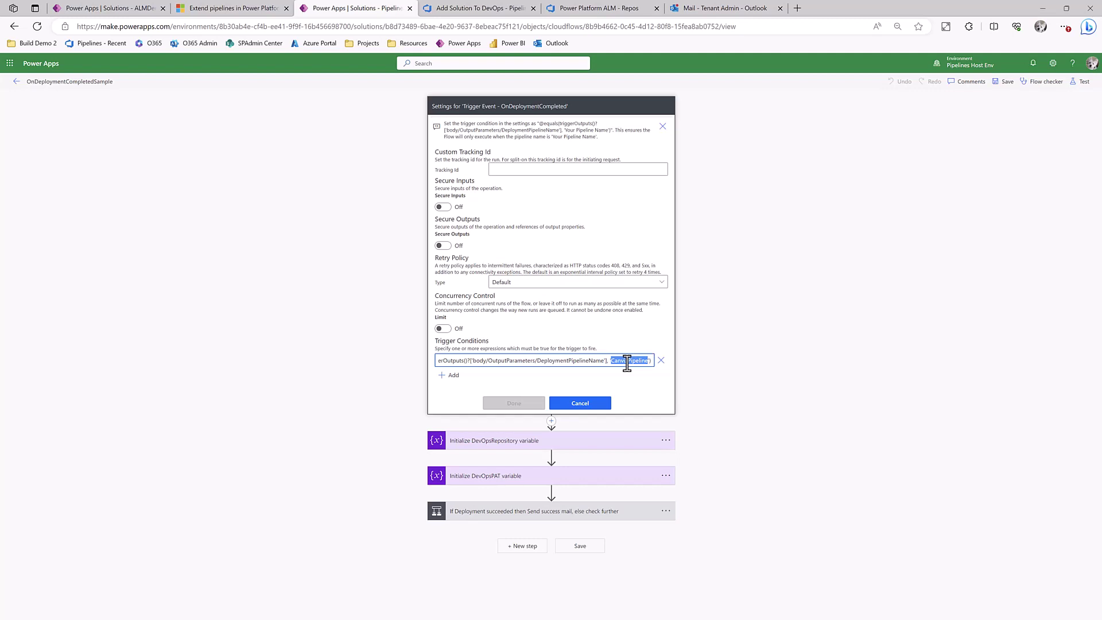
{"action": "left_click", "coordinate": [122, 11]}
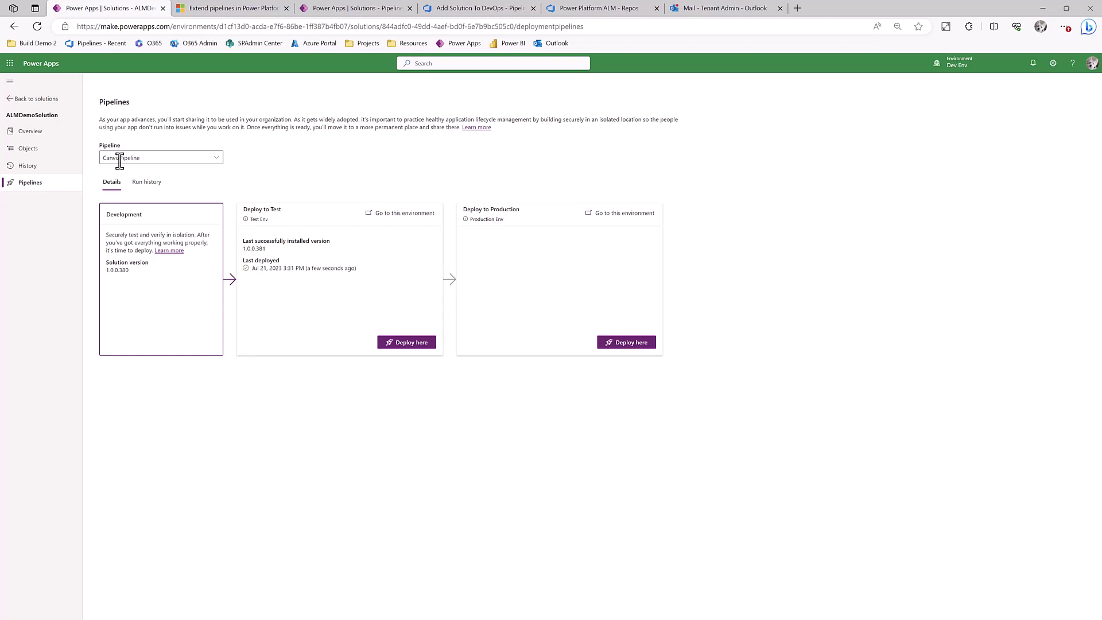
{"action": "left_click", "coordinate": [331, 9]}
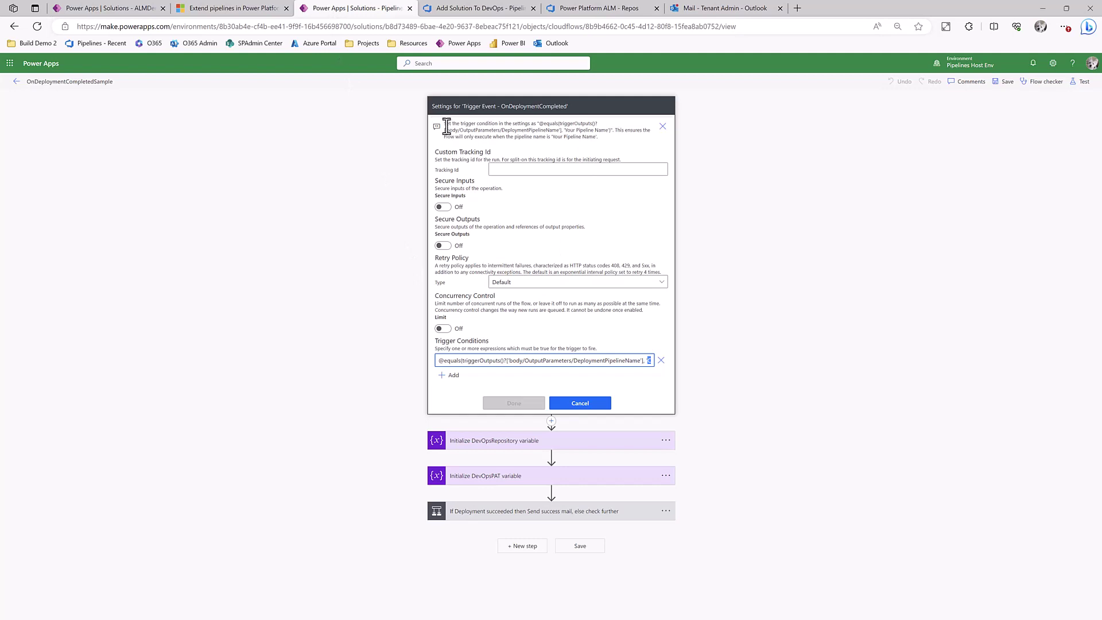
Step: Review the note on setting the trigger condition, close the trigger's settings without changes, and collapse the trigger
{"action": "left_click_drag", "start_coordinate": [446, 125], "coordinate": [612, 138]}
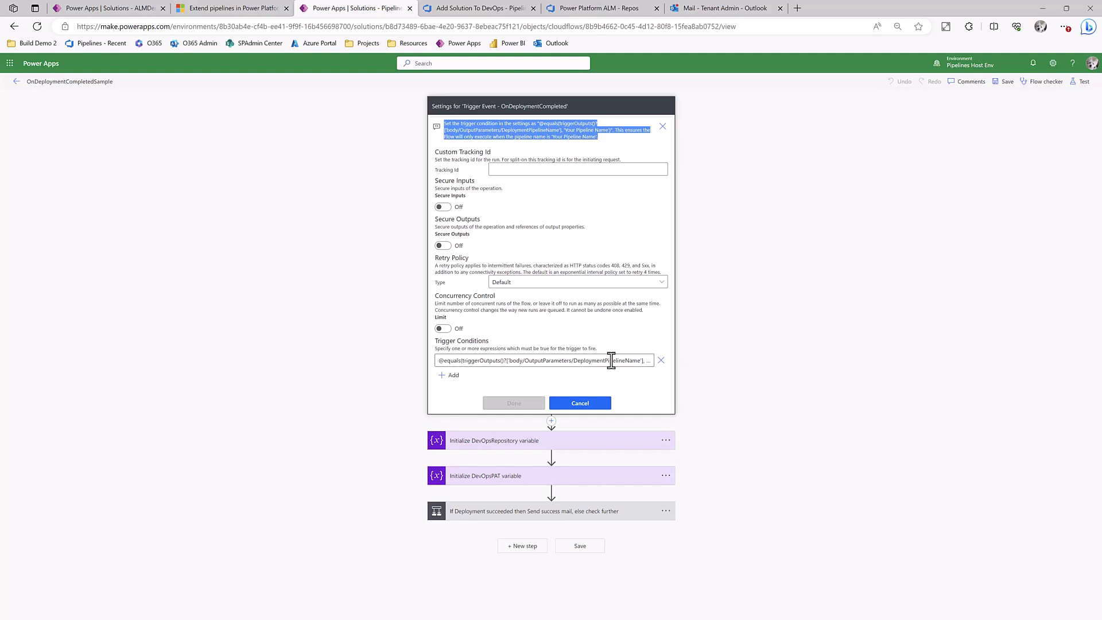
{"action": "left_click", "coordinate": [600, 139]}
{"action": "left_click_drag", "start_coordinate": [601, 137], "coordinate": [444, 125]}
{"action": "left_click", "coordinate": [711, 161]}
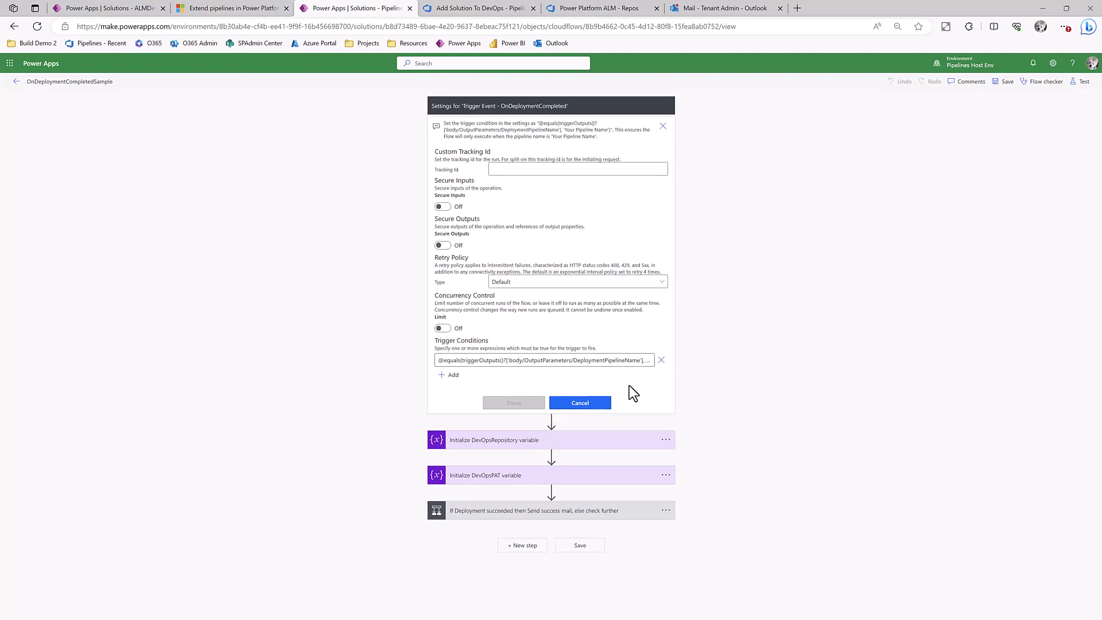
{"action": "left_click", "coordinate": [591, 404]}
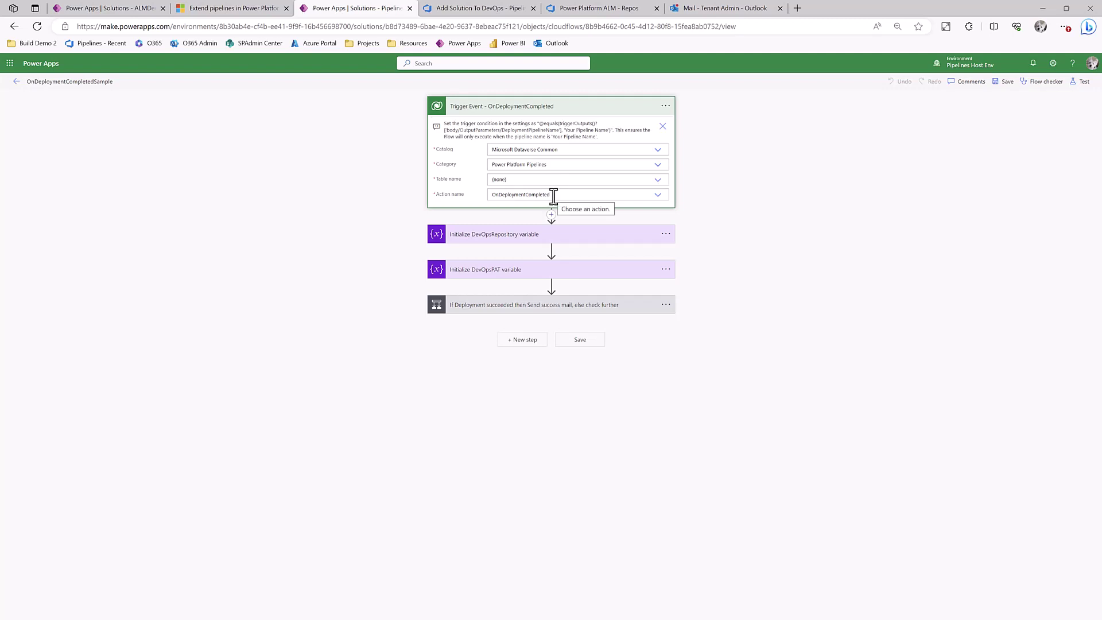
{"action": "left_click", "coordinate": [576, 113]}
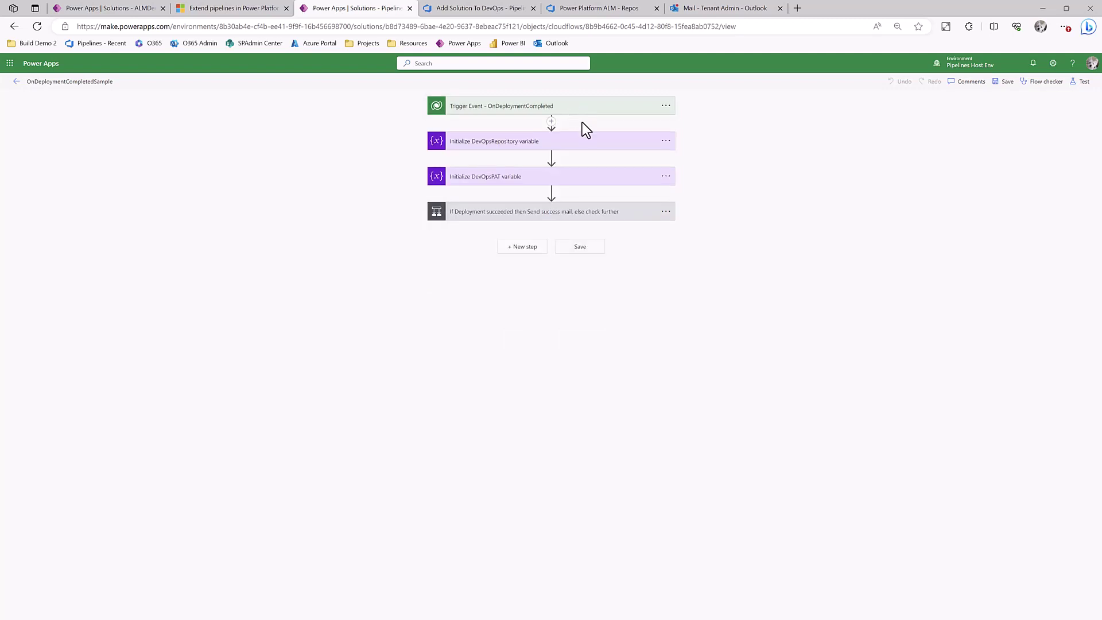
Step: Expand the DevOpsRepository variable and check its value against the organization name in the Azure DevOps URL
{"action": "left_click", "coordinate": [584, 143]}
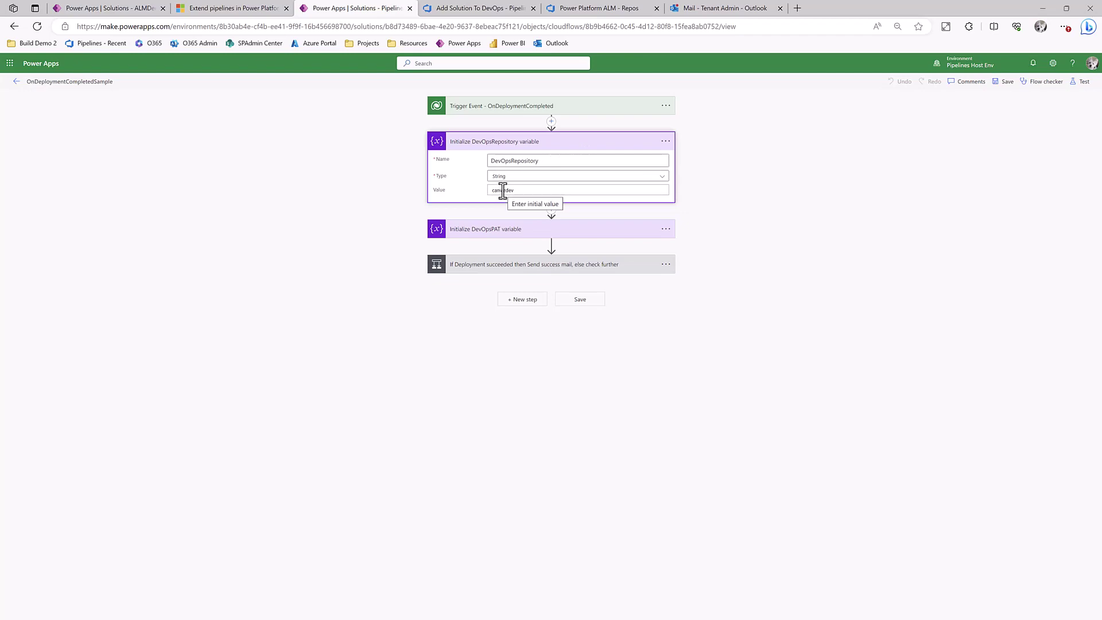
{"action": "left_click", "coordinate": [495, 14]}
{"action": "left_click", "coordinate": [151, 29]}
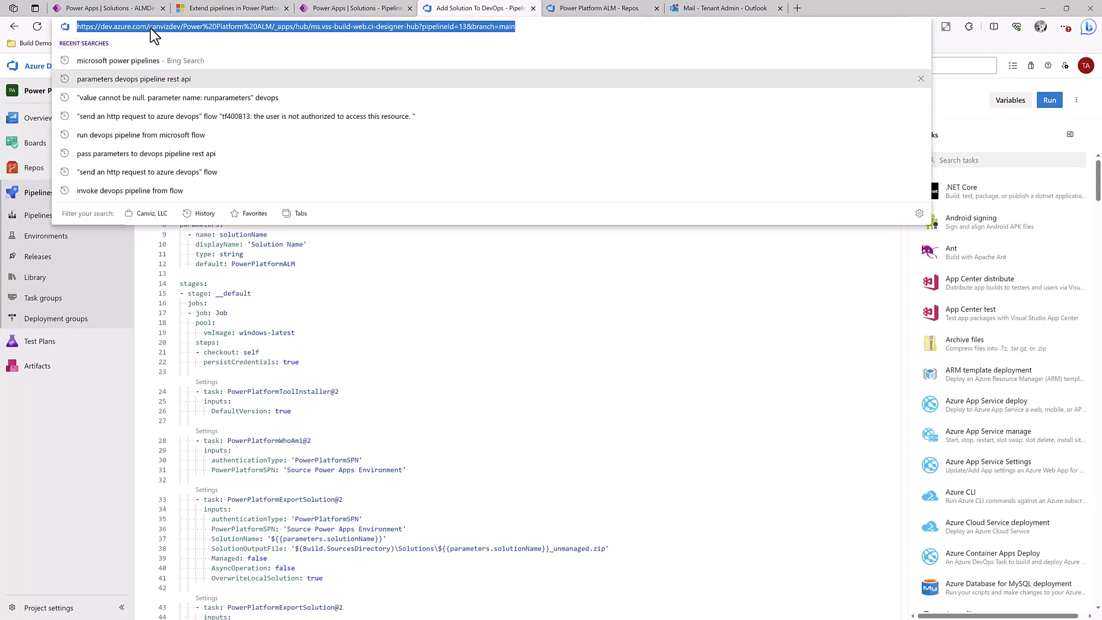
{"action": "left_click", "coordinate": [150, 28]}
{"action": "left_click_drag", "start_coordinate": [149, 28], "coordinate": [180, 31]}
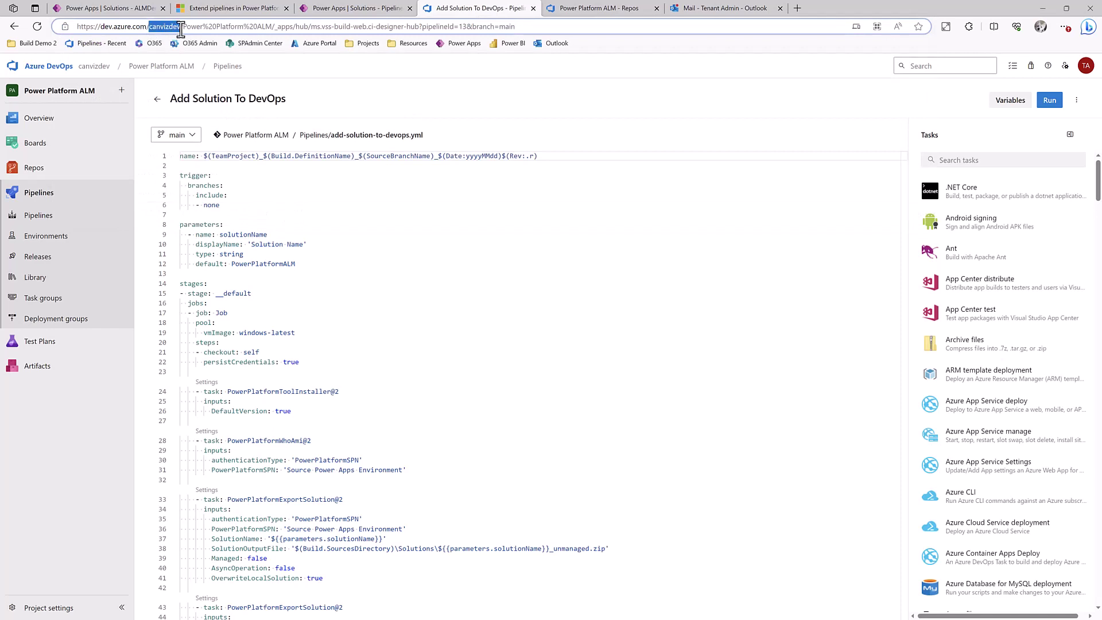
{"action": "left_click", "coordinate": [349, 10]}
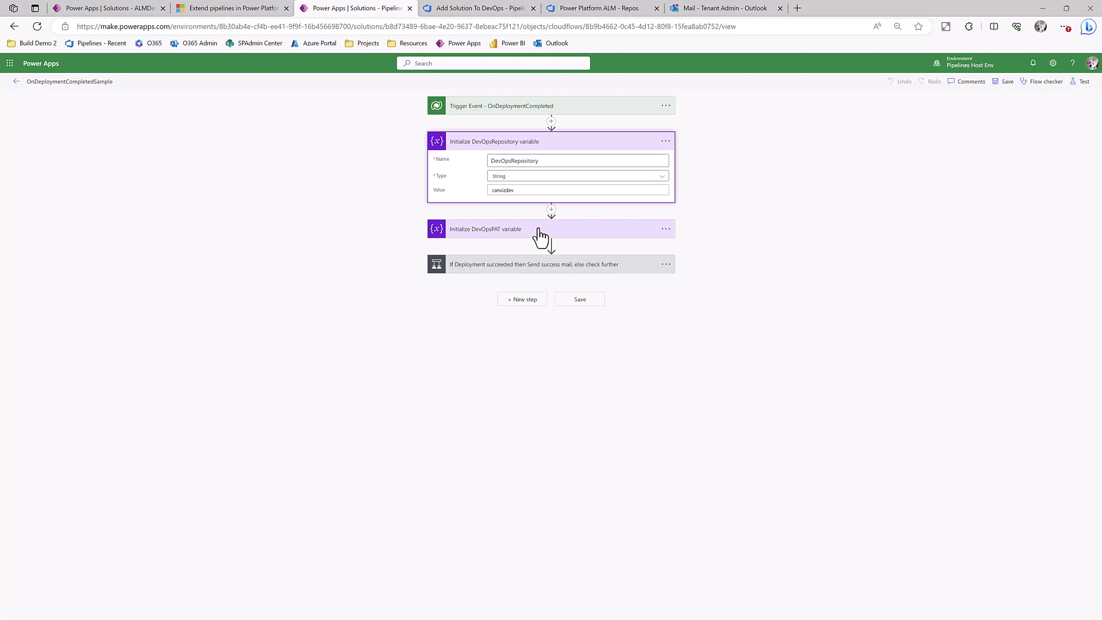
Step: Expand the deployment-succeeded condition and its Add Solution To DevOps and Create Settings Files action
{"action": "left_click", "coordinate": [515, 265]}
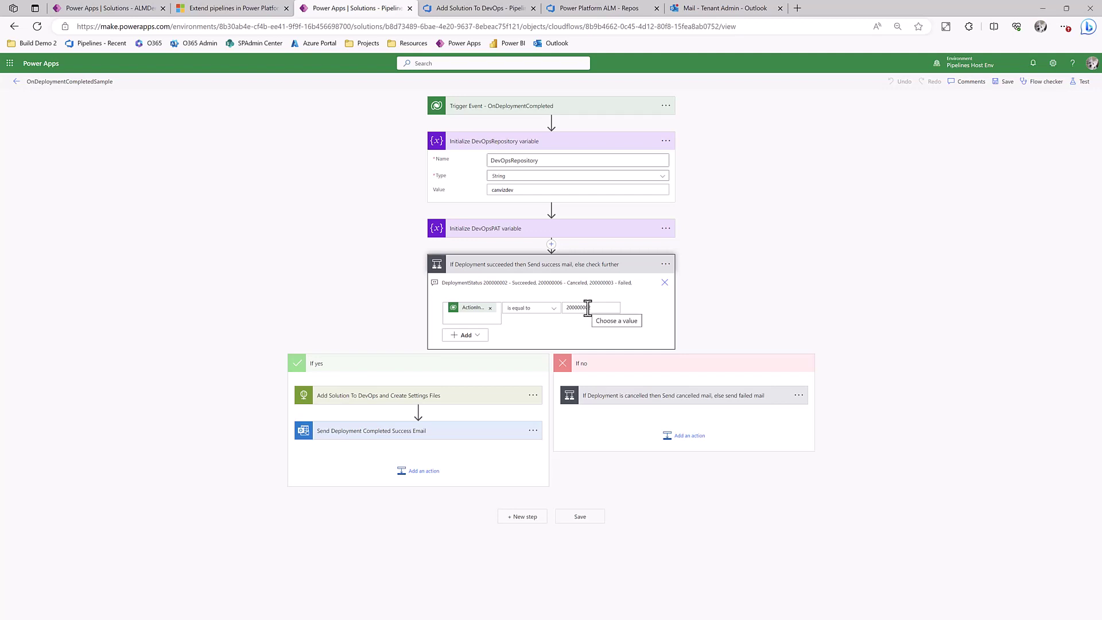
{"action": "left_click", "coordinate": [453, 396]}
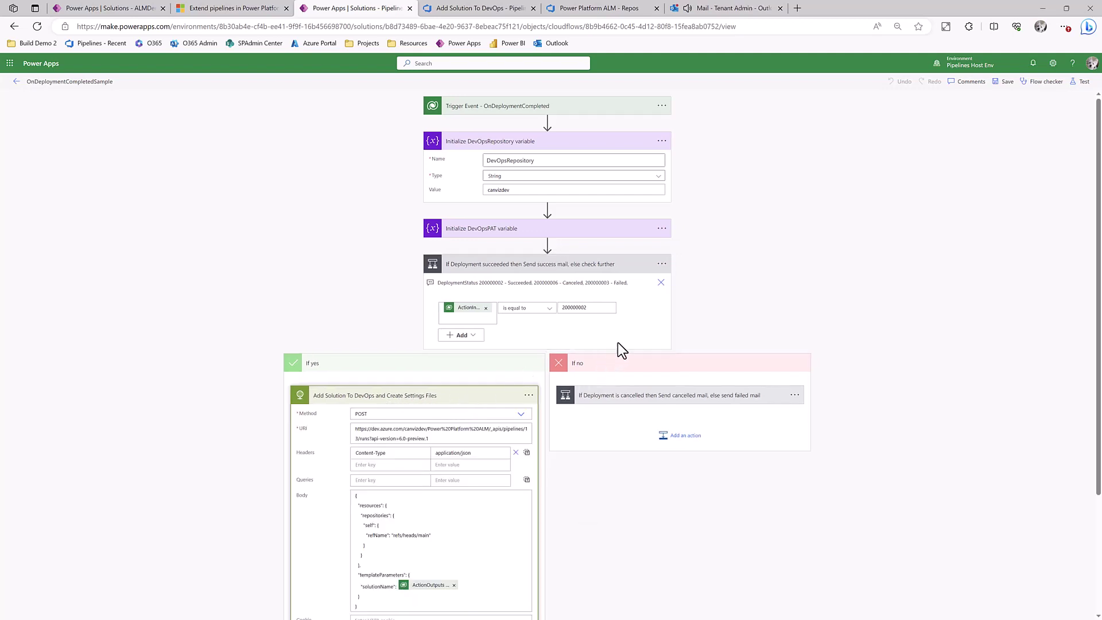
{"action": "scroll", "coordinate": [771, 278], "scroll_direction": "down", "scroll_amount": 3}
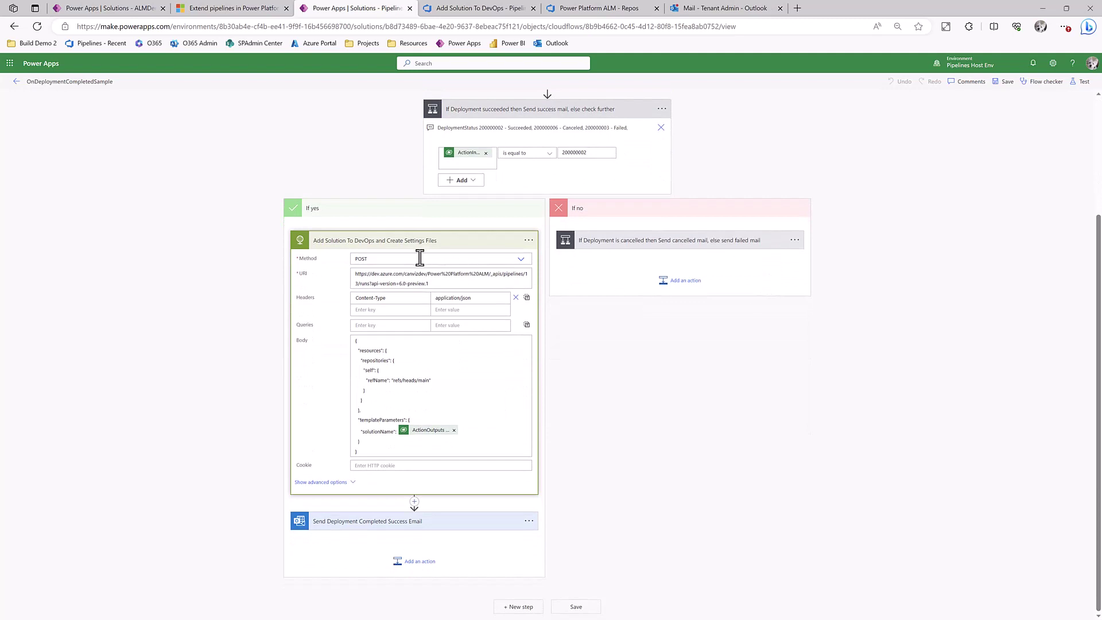
Step: Examine the request URI of the Add Solution To DevOps and Create Settings Files action, including its organization name
{"action": "left_click", "coordinate": [444, 286]}
{"action": "left_click_drag", "start_coordinate": [443, 286], "coordinate": [326, 274]}
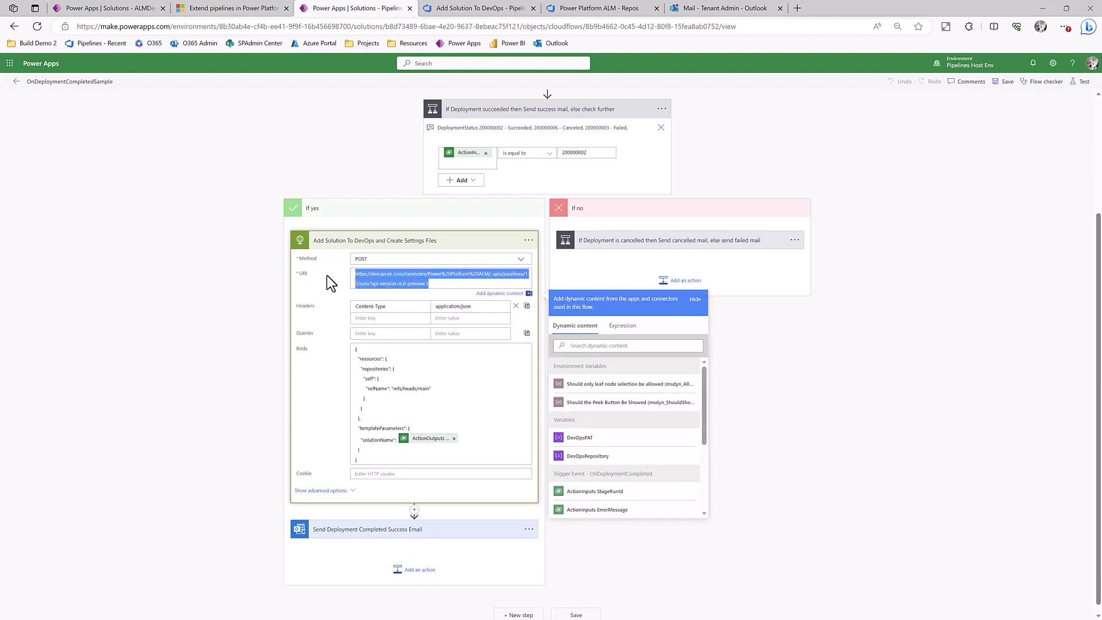
{"action": "left_click", "coordinate": [910, 275]}
{"action": "key", "text": "ctrl+plus"}
{"action": "key", "text": "ctrl+plus"}
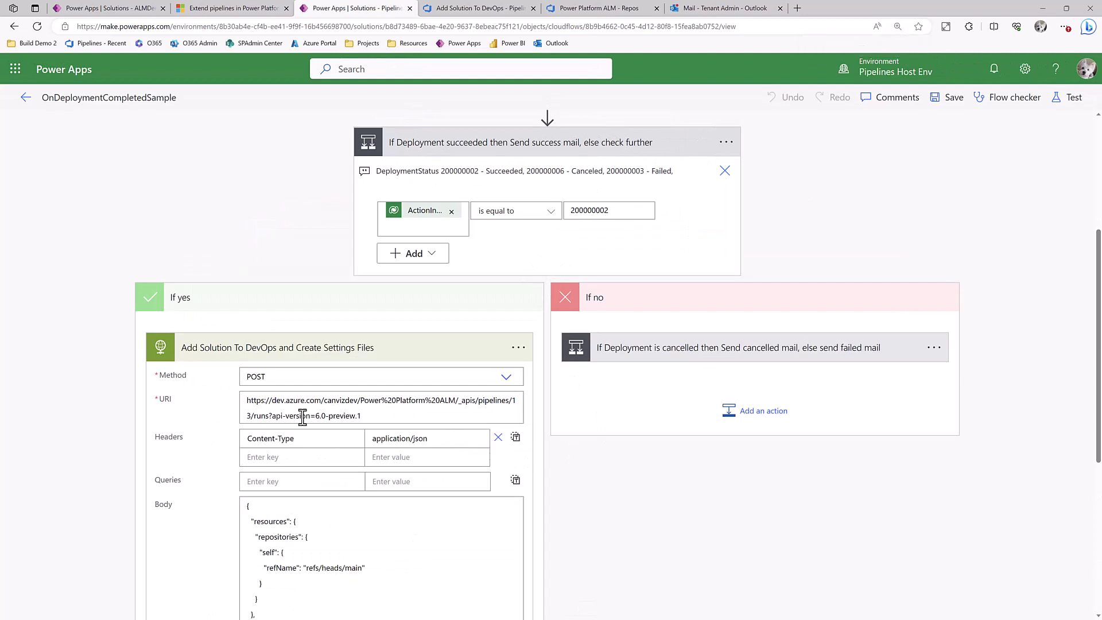
{"action": "left_click_drag", "start_coordinate": [324, 400], "coordinate": [358, 402]}
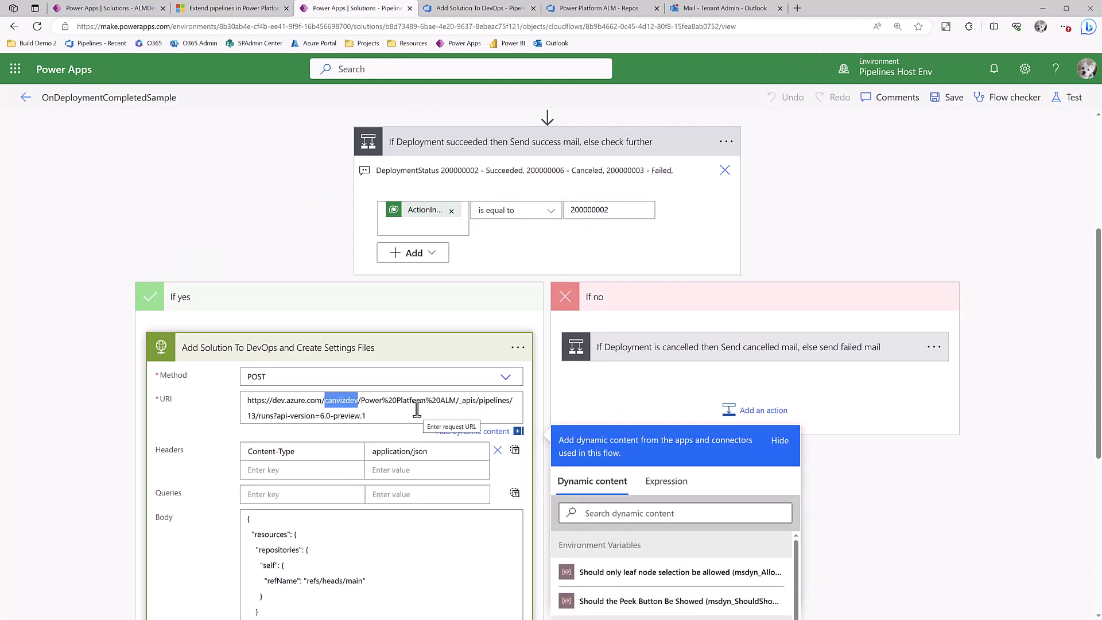
{"action": "scroll", "coordinate": [497, 316], "scroll_direction": "down", "scroll_amount": 3}
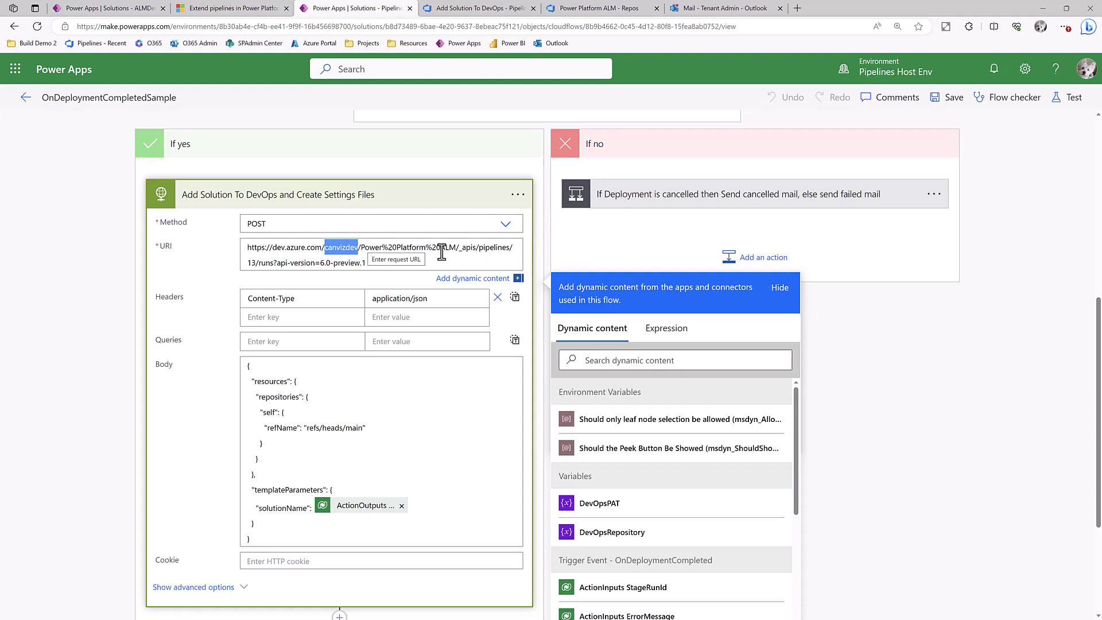
Step: Compare the pipeline number in the request URI with the pipelineId in the Add Solution To DevOps pipeline's Azure DevOps URL
{"action": "double_click", "coordinate": [251, 263]}
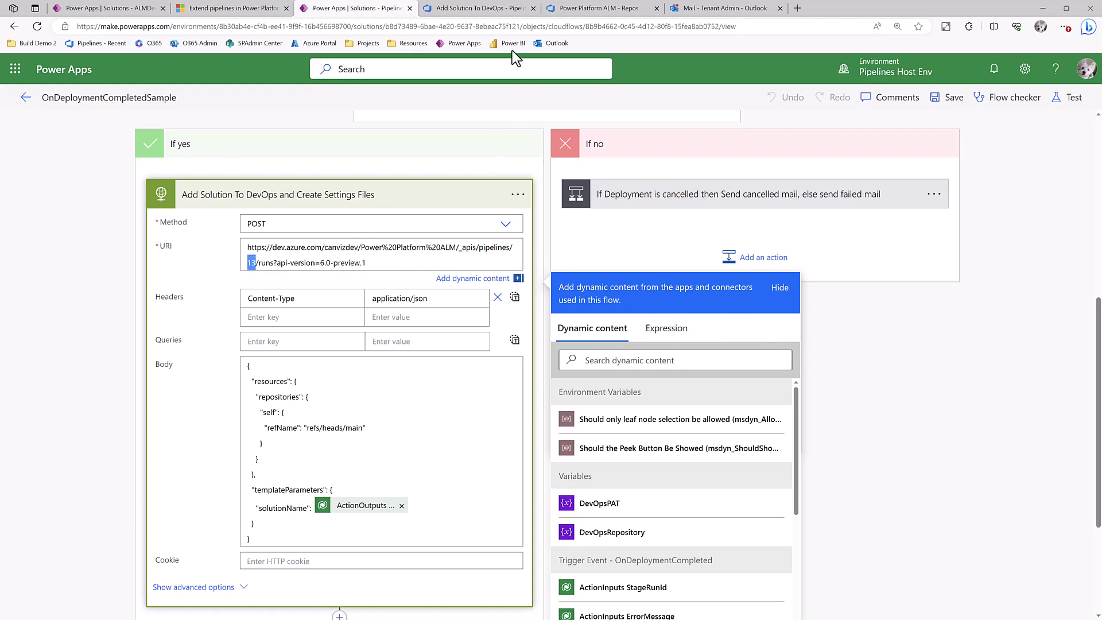
{"action": "left_click", "coordinate": [495, 13]}
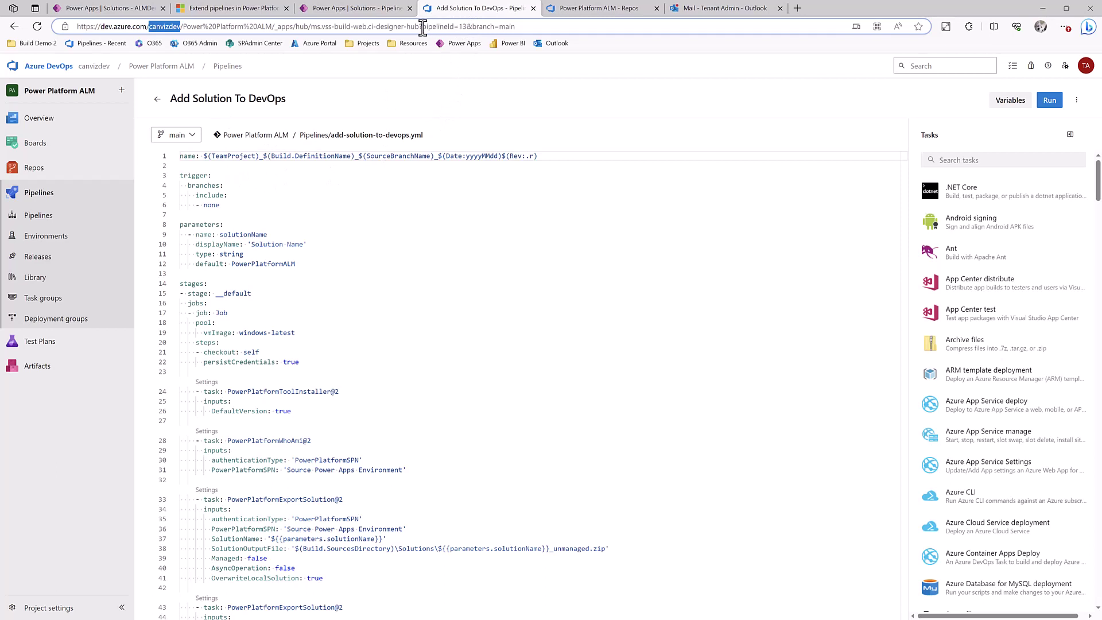
{"action": "left_click_drag", "start_coordinate": [423, 26], "coordinate": [467, 27]}
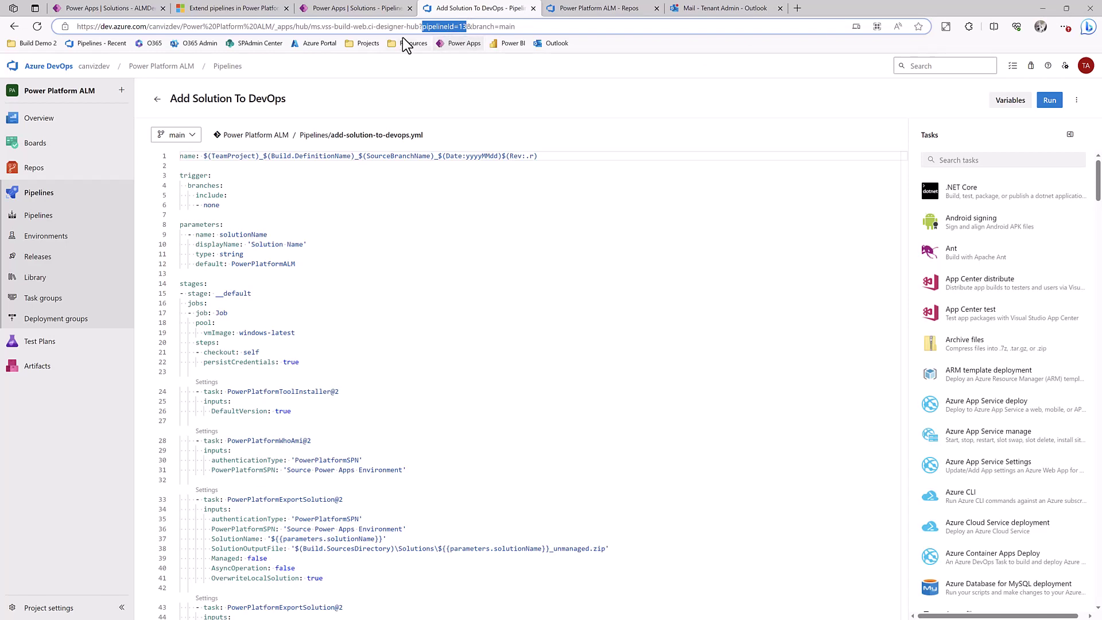
Step: Review the Send Deployment Completed Success Email action in the flow and return to the solution's object list
{"action": "left_click", "coordinate": [360, 9]}
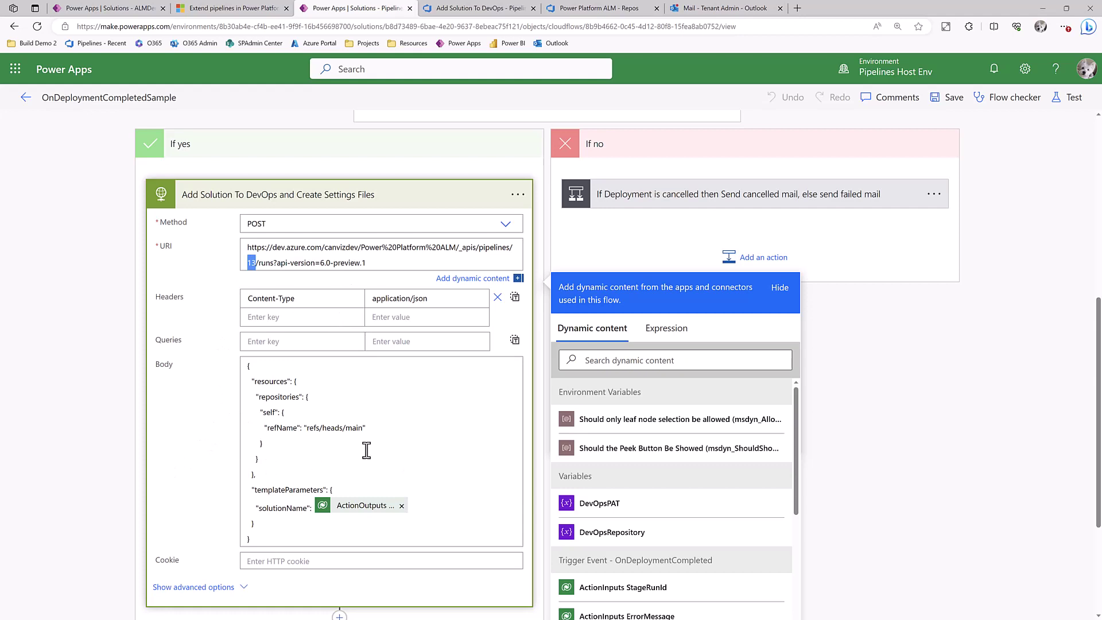
{"action": "left_click", "coordinate": [369, 195]}
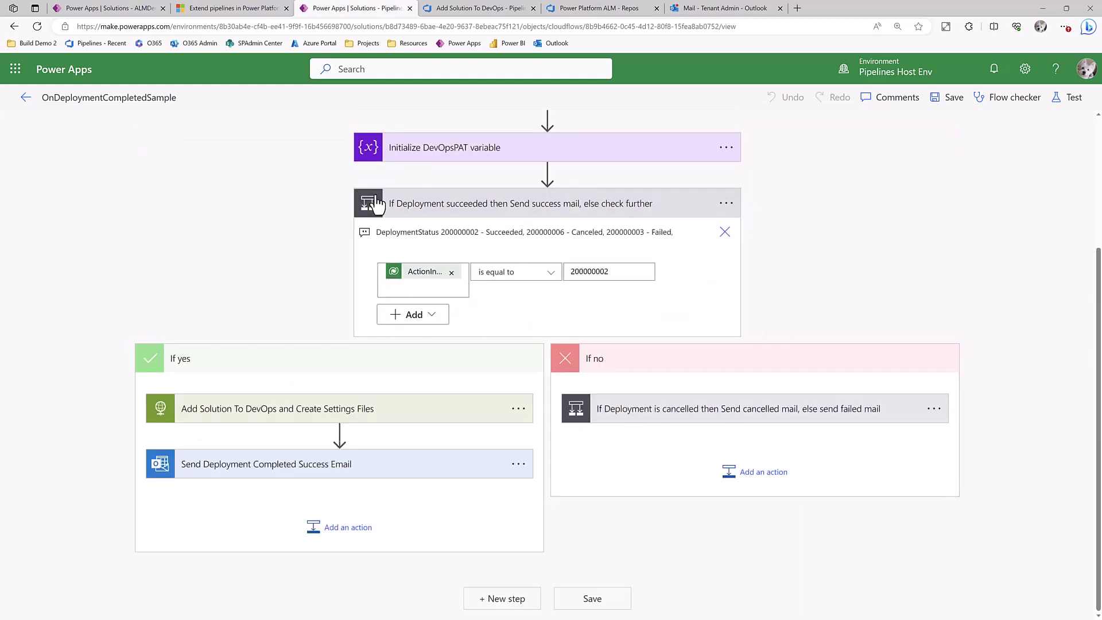
{"action": "left_click", "coordinate": [393, 470]}
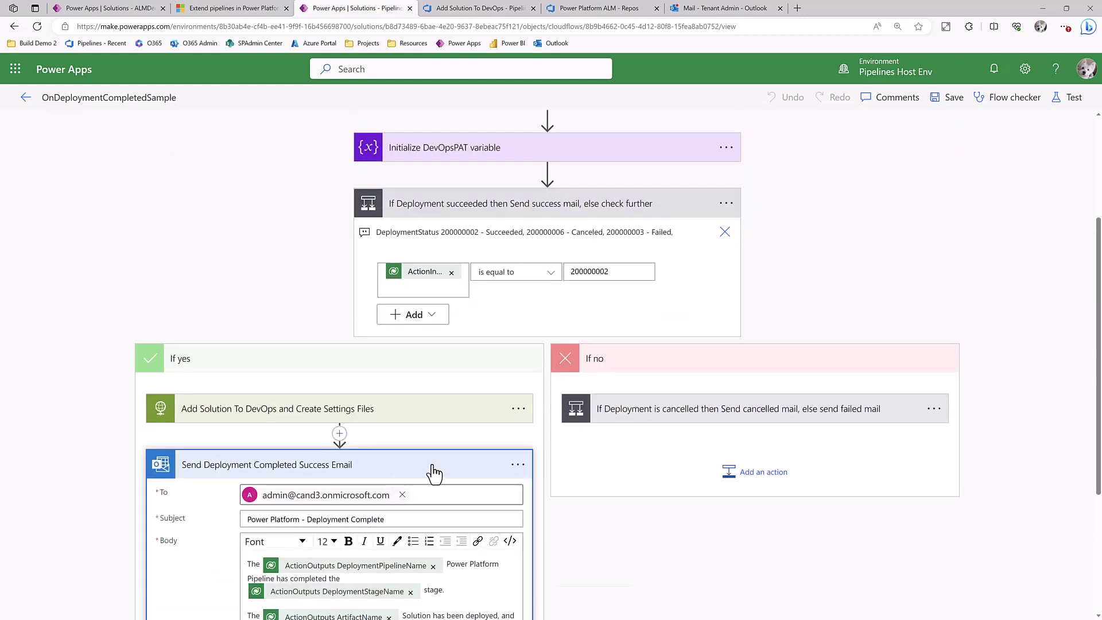
{"action": "scroll", "coordinate": [521, 336], "scroll_direction": "down", "scroll_amount": 3}
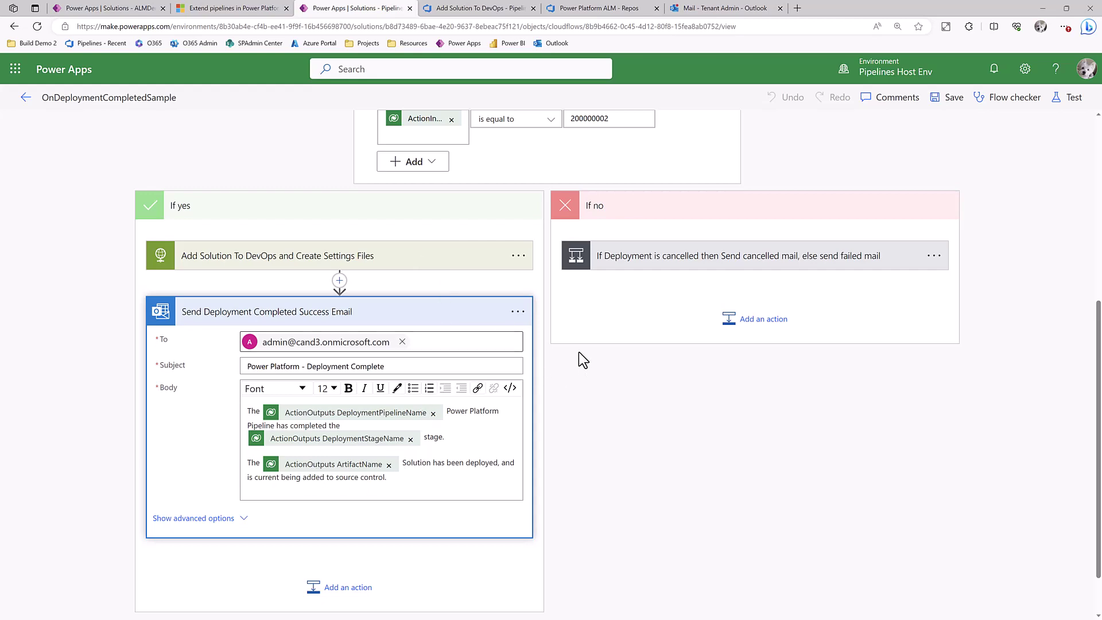
{"action": "scroll", "coordinate": [578, 352], "scroll_direction": "up", "scroll_amount": 5}
{"action": "left_click", "coordinate": [19, 106]}
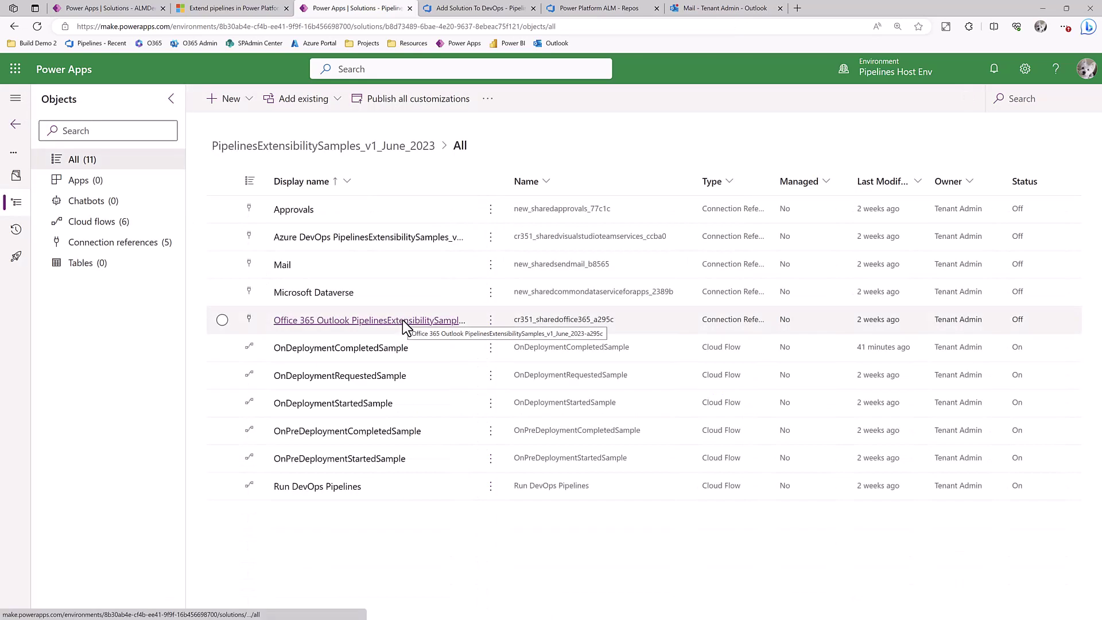
Step: In Azure DevOps, open the latest run of the Add Solution To DevOps pipeline and its job details
{"action": "left_click", "coordinate": [481, 9]}
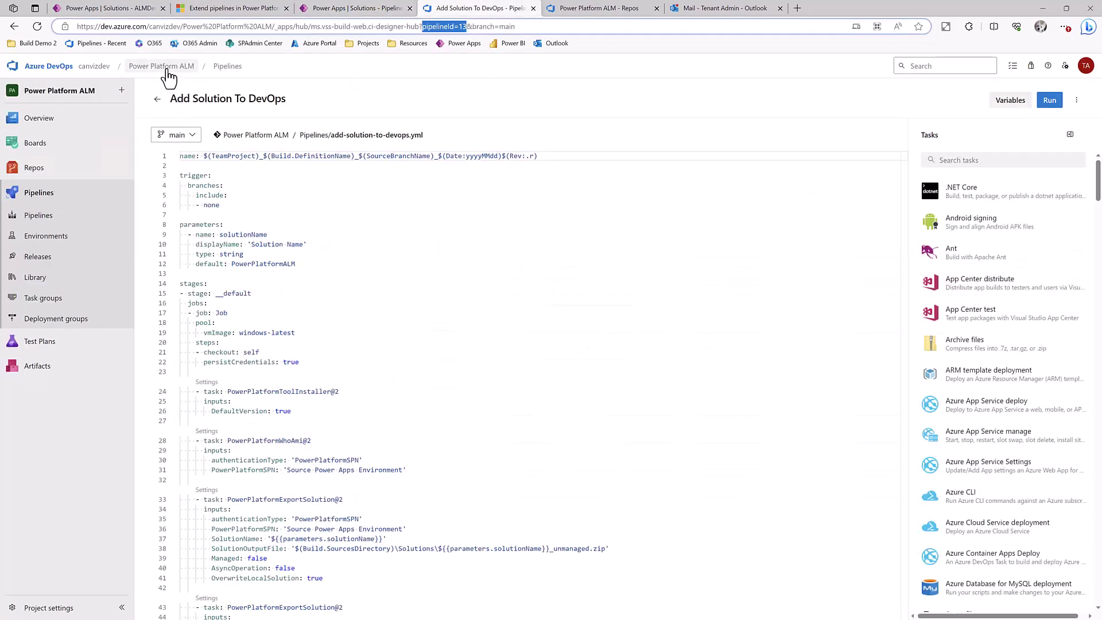
{"action": "left_click", "coordinate": [225, 68]}
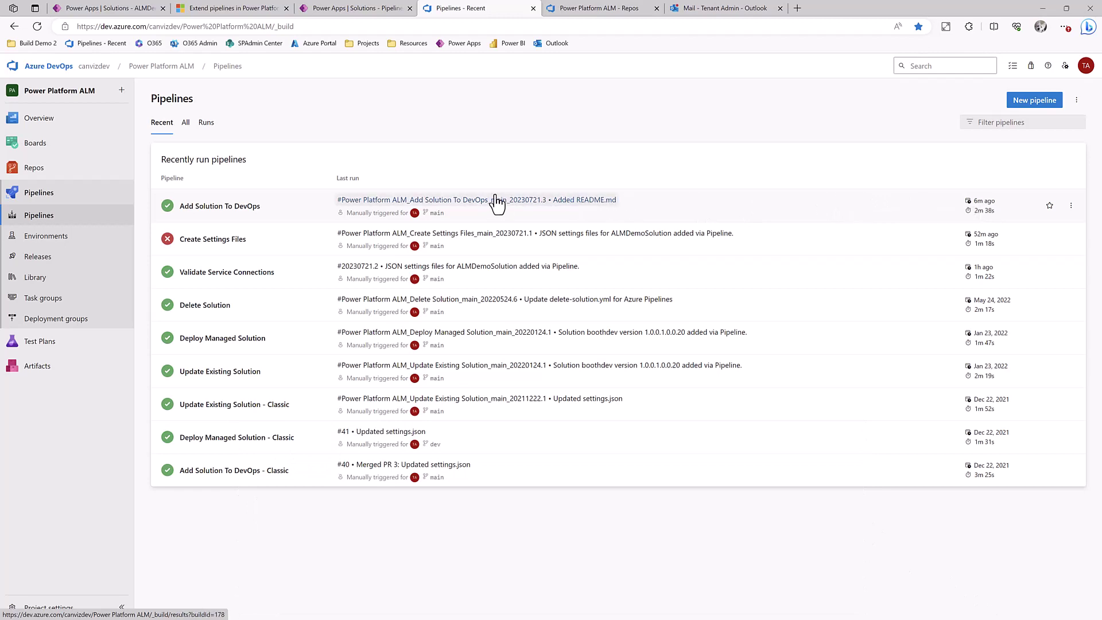
{"action": "left_click", "coordinate": [237, 217]}
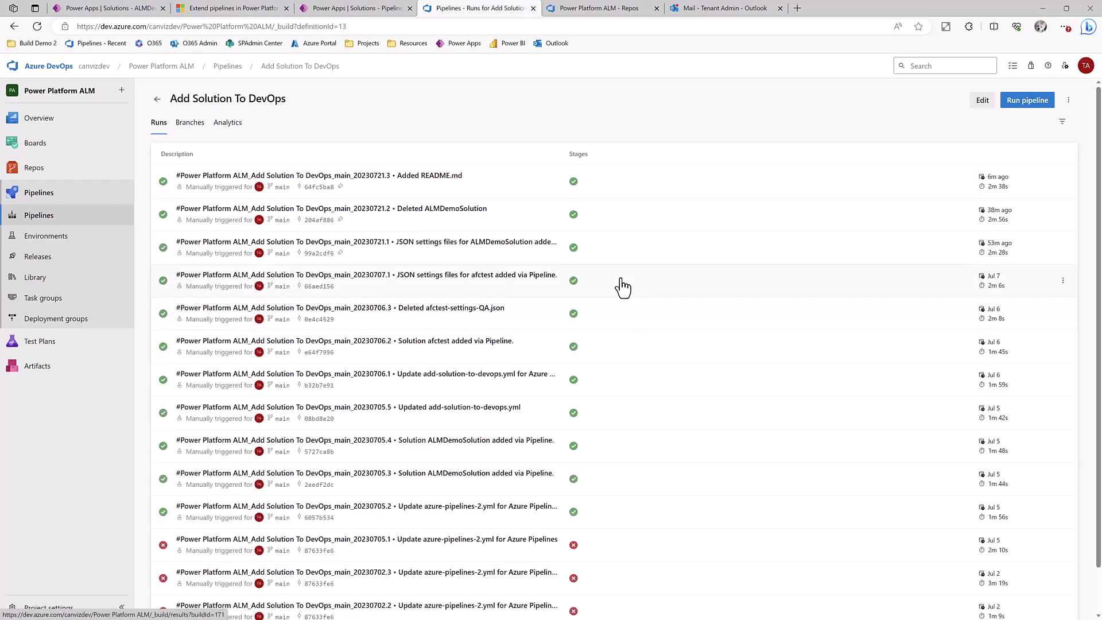
{"action": "left_click", "coordinate": [446, 177]}
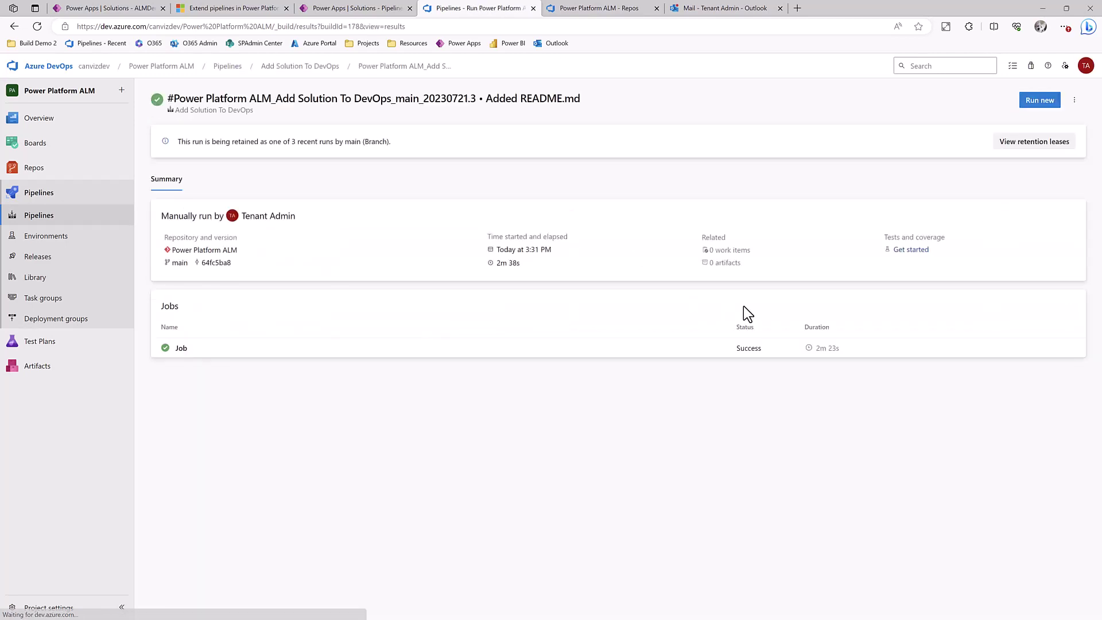
{"action": "left_click", "coordinate": [529, 353]}
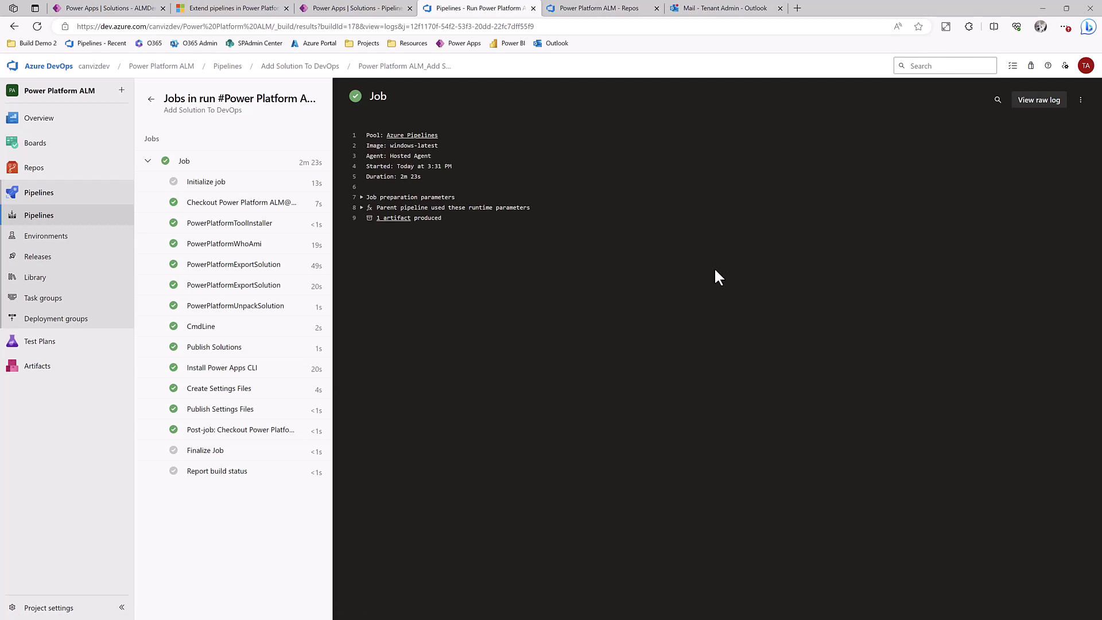
Step: Review the job's logs from PowerPlatformToolInstaller and WhoAmi through both solution exports, the unpack and CmdLine
{"action": "left_click", "coordinate": [265, 228]}
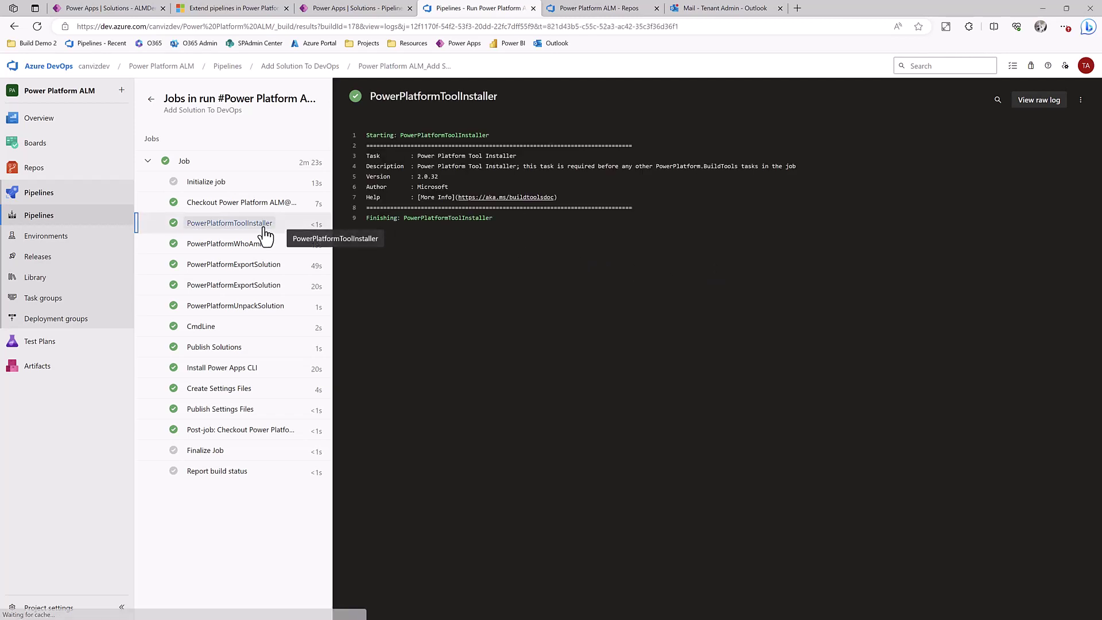
{"action": "left_click", "coordinate": [265, 244]}
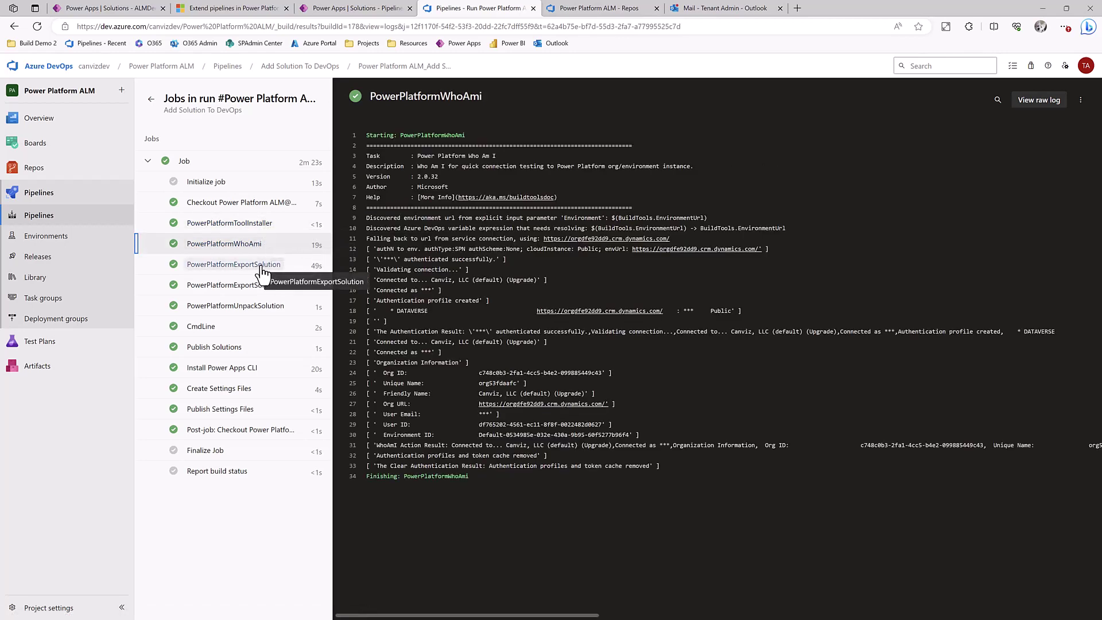
{"action": "left_click", "coordinate": [262, 268]}
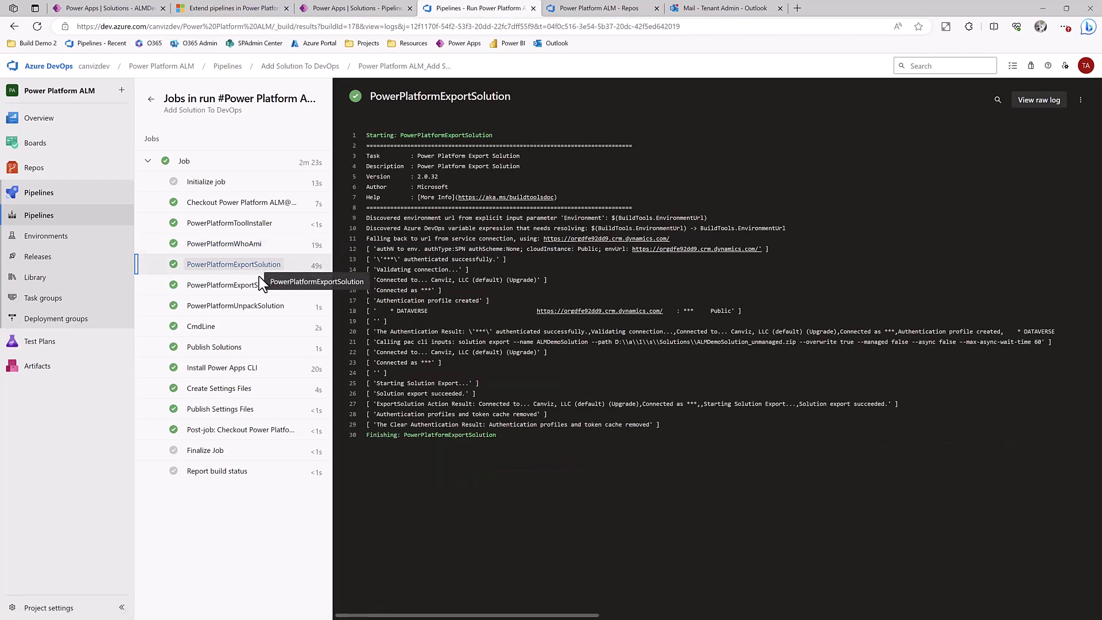
{"action": "left_click", "coordinate": [261, 290]}
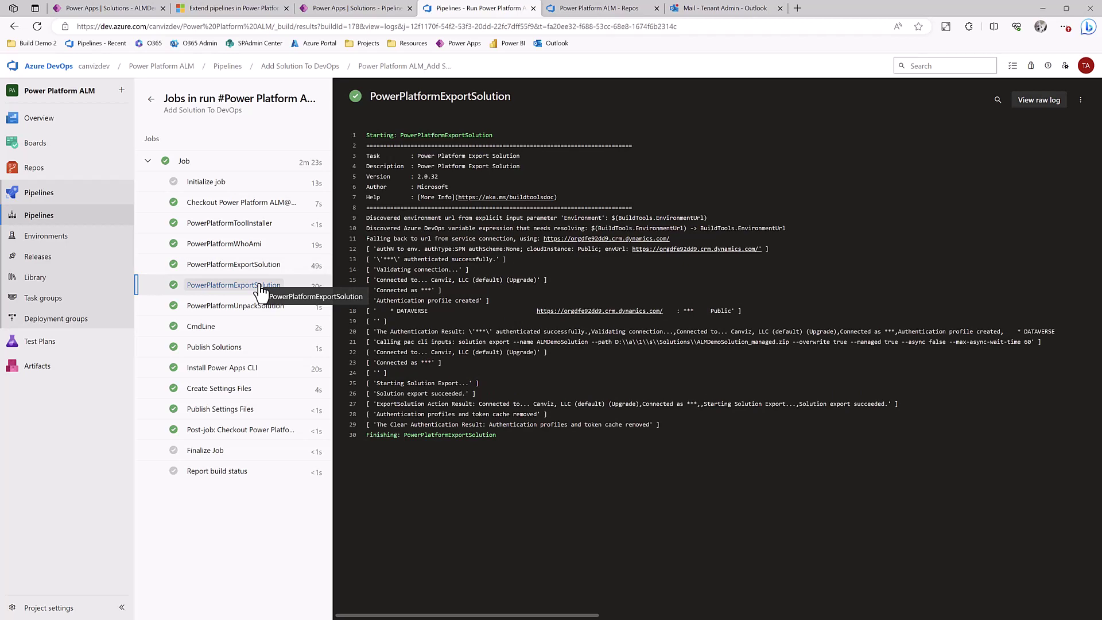
{"action": "left_click", "coordinate": [260, 307]}
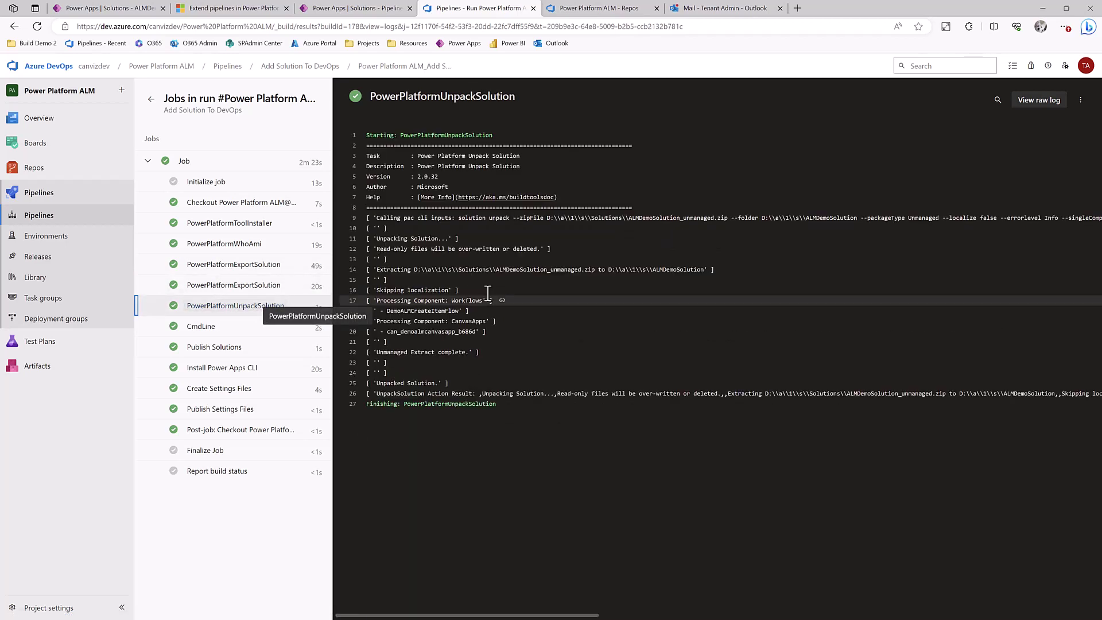
{"action": "left_click", "coordinate": [244, 326]}
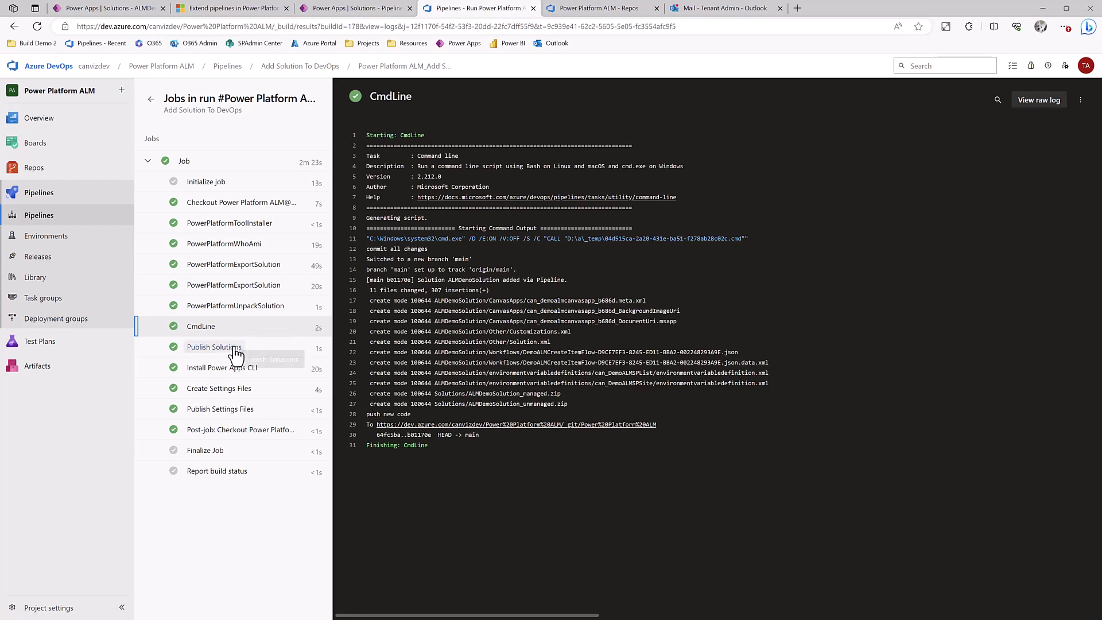
Step: Review the job's remaining logs from Publish Solutions and Install Power Apps CLI through the settings files tasks and the post-job checkout
{"action": "left_click", "coordinate": [232, 346]}
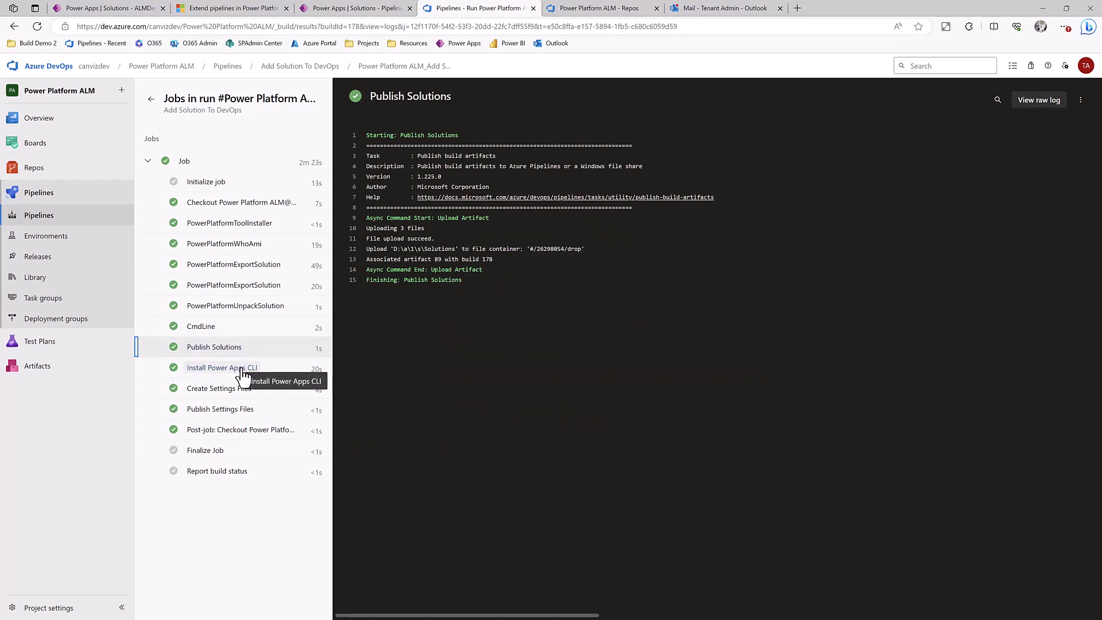
{"action": "left_click", "coordinate": [242, 373]}
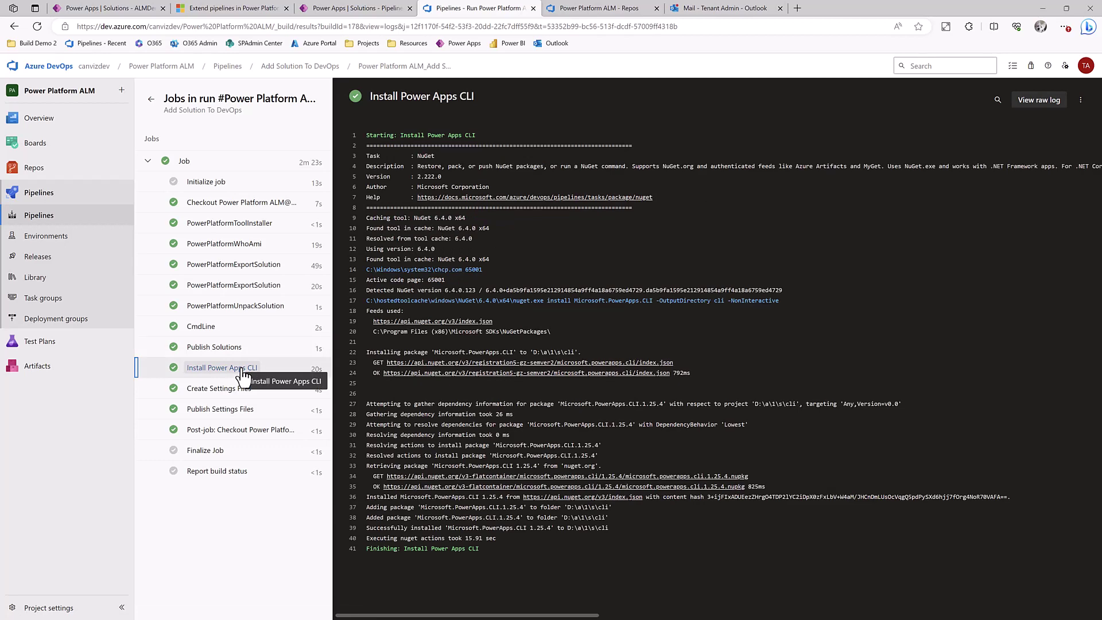
{"action": "left_click", "coordinate": [234, 394]}
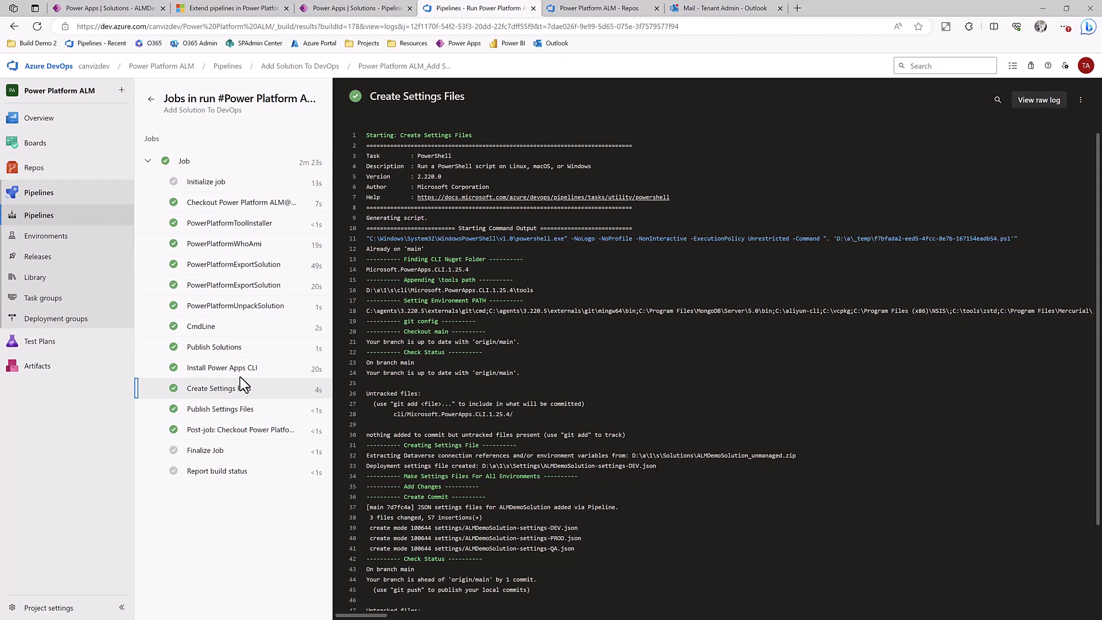
{"action": "left_click", "coordinate": [253, 410]}
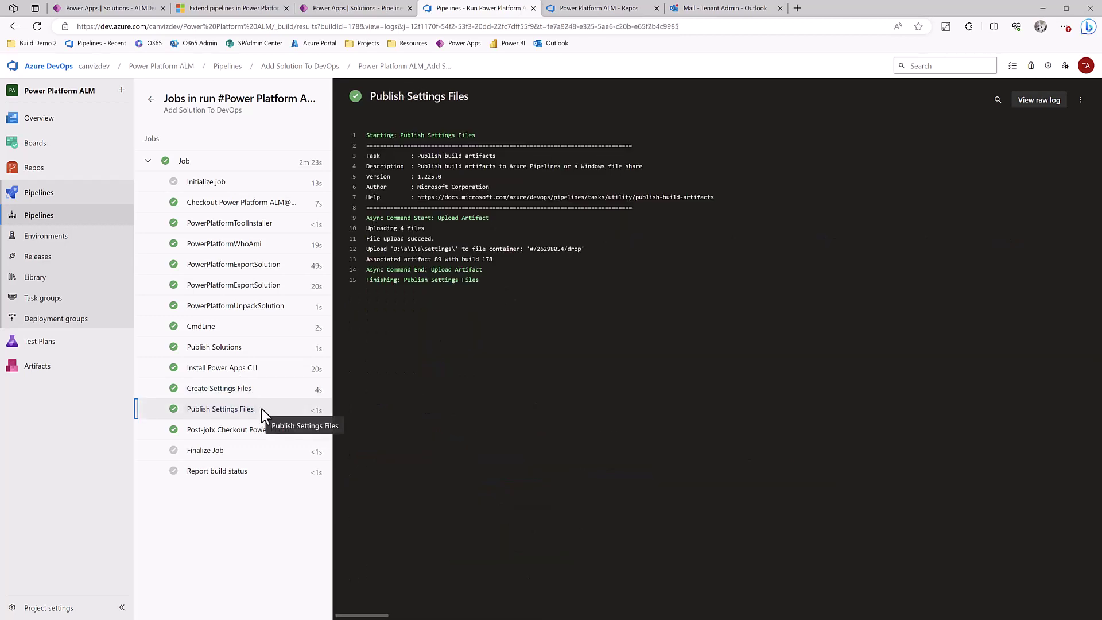
{"action": "left_click", "coordinate": [247, 439]}
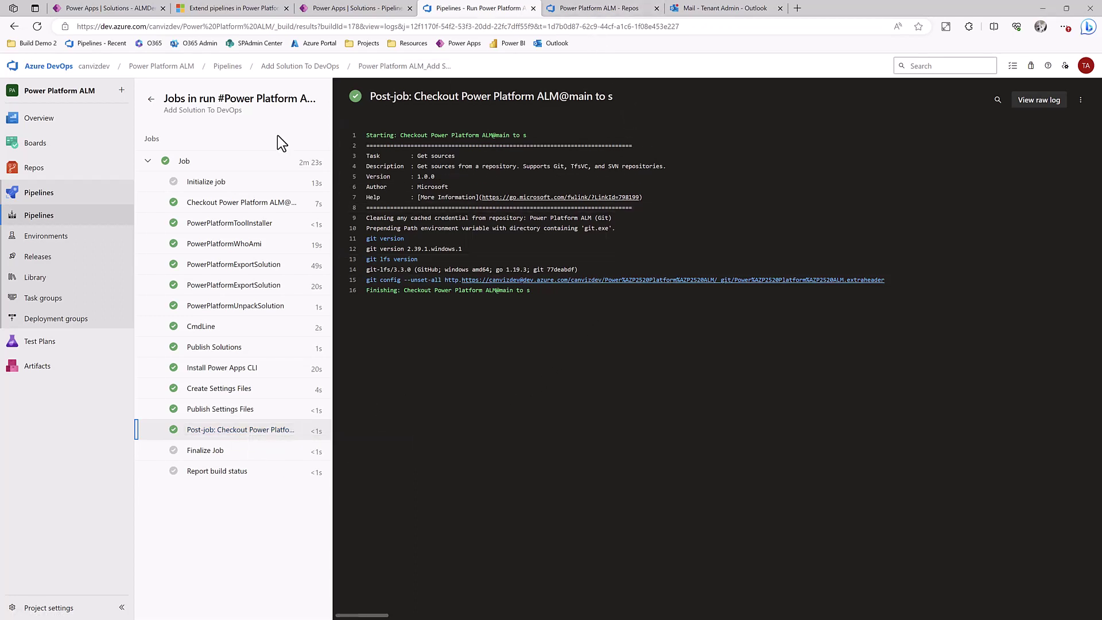
Step: Open the Power Platform ALM repository's files, and expand settings and Solutions in the earlier repository view opened before the deployment
{"action": "mouse_move", "coordinate": [63, 174]}
{"action": "left_click", "coordinate": [172, 185]}
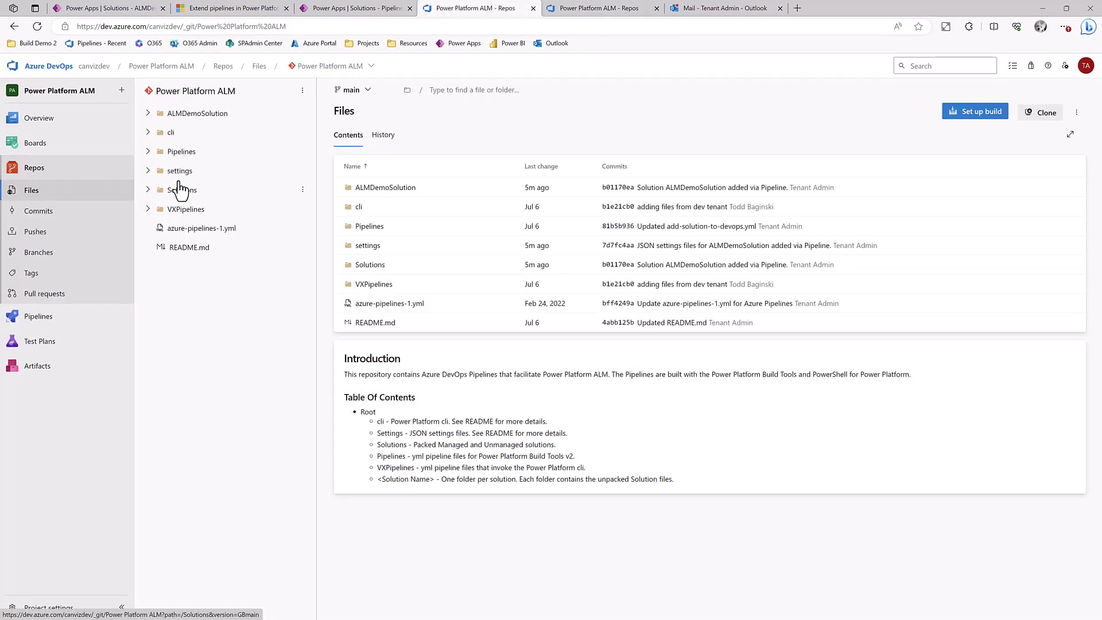
{"action": "left_click", "coordinate": [604, 11]}
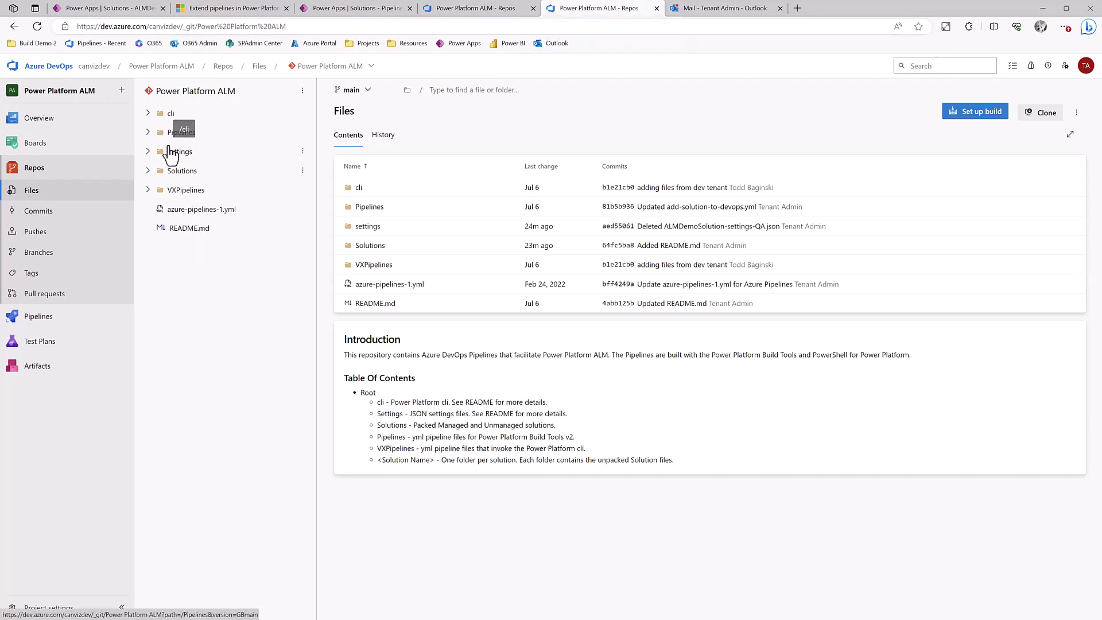
{"action": "left_click", "coordinate": [147, 152]}
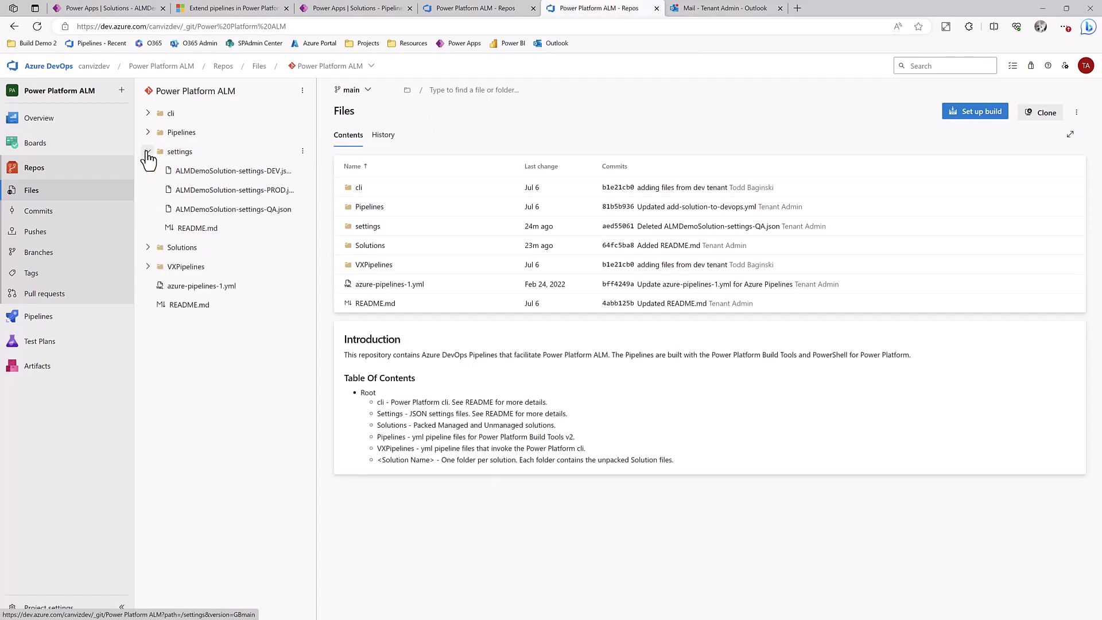
{"action": "left_click", "coordinate": [148, 248]}
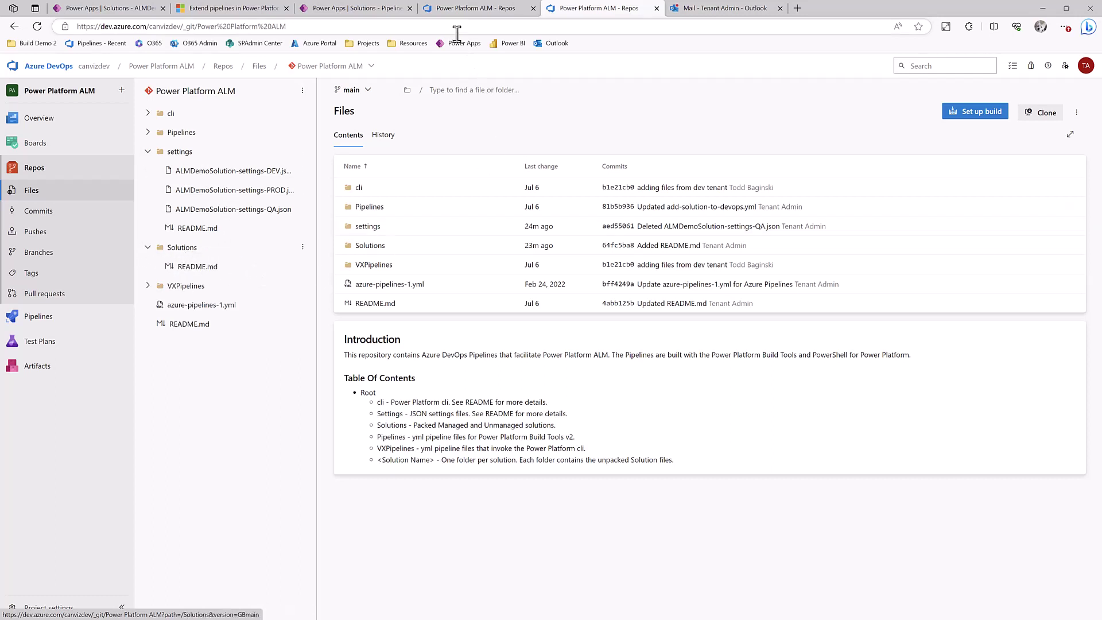
Step: Compare the repository's top-level folders before and after the pipeline run, checking for the ALMDemoSolution folder
{"action": "left_click", "coordinate": [472, 8]}
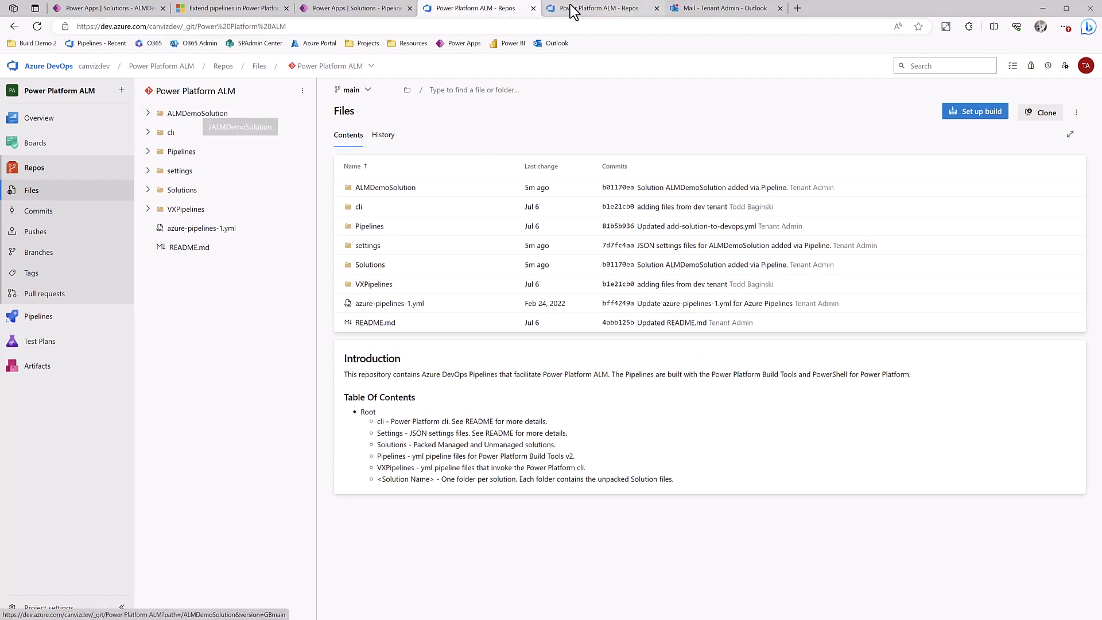
{"action": "left_click", "coordinate": [586, 9]}
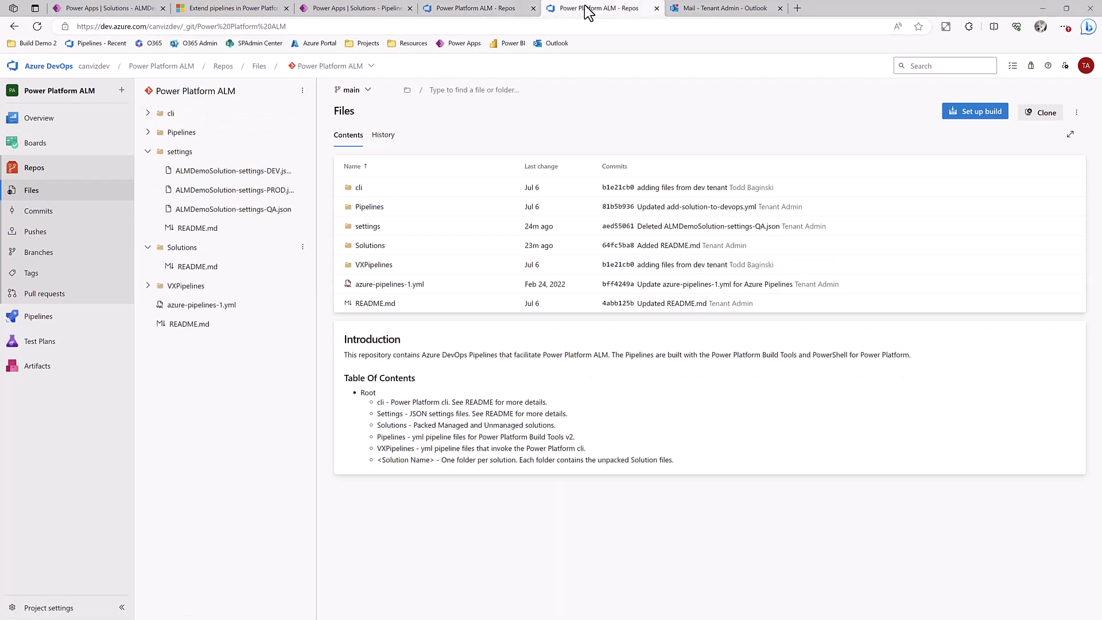
{"action": "left_click", "coordinate": [506, 12]}
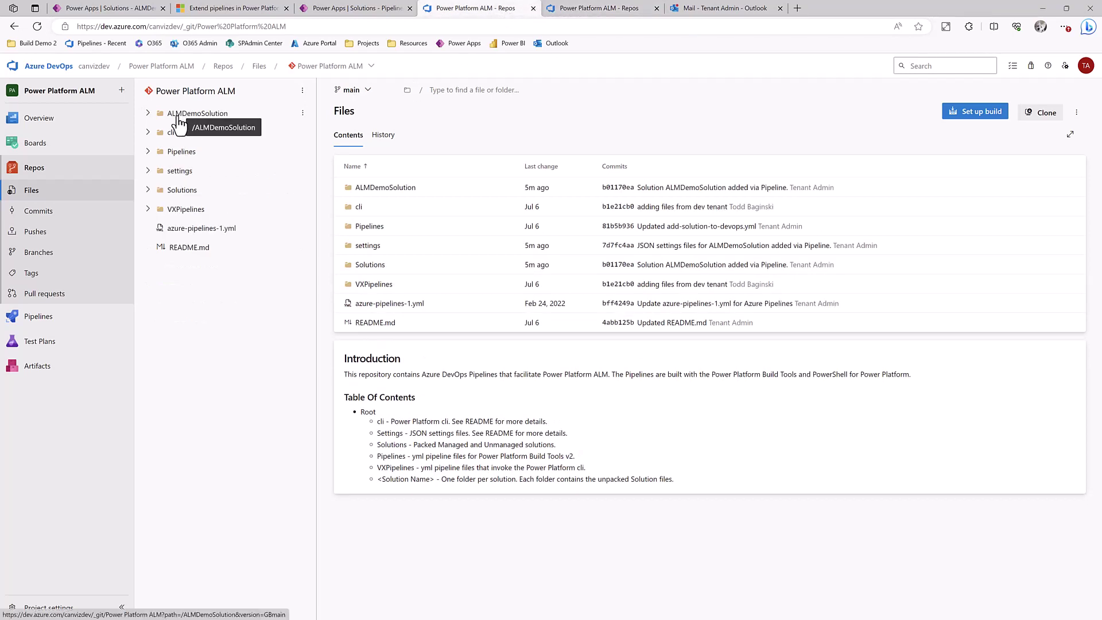
Step: Expand the ALMDemoSolution, CanvasApps, Solutions and settings folders in the repository to view the files added by the pipeline
{"action": "left_click", "coordinate": [147, 114]}
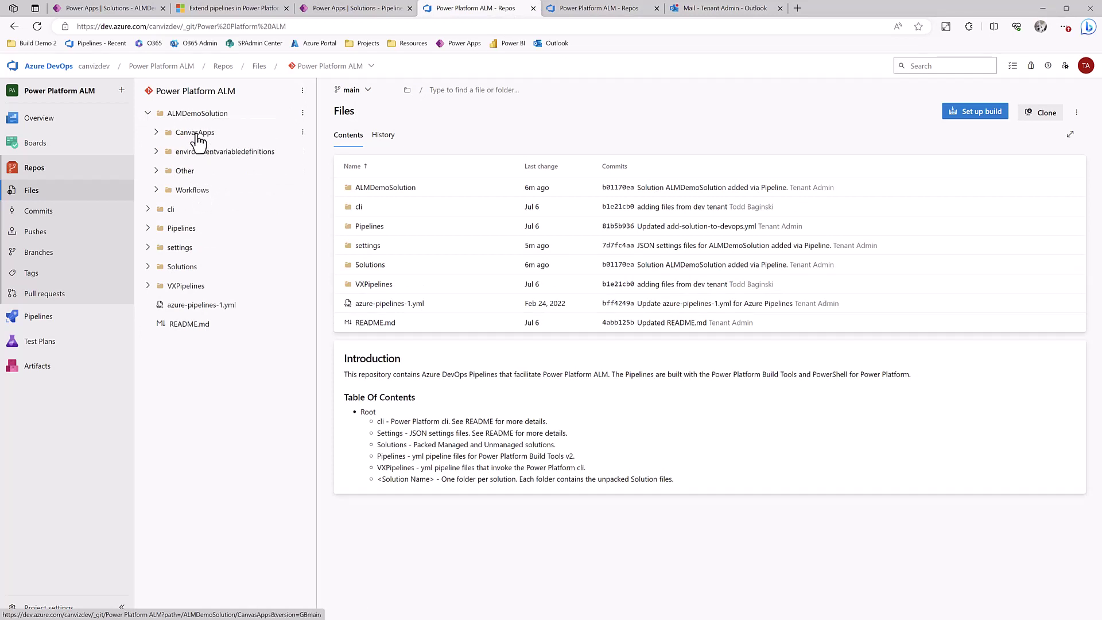
{"action": "left_click", "coordinate": [195, 133]}
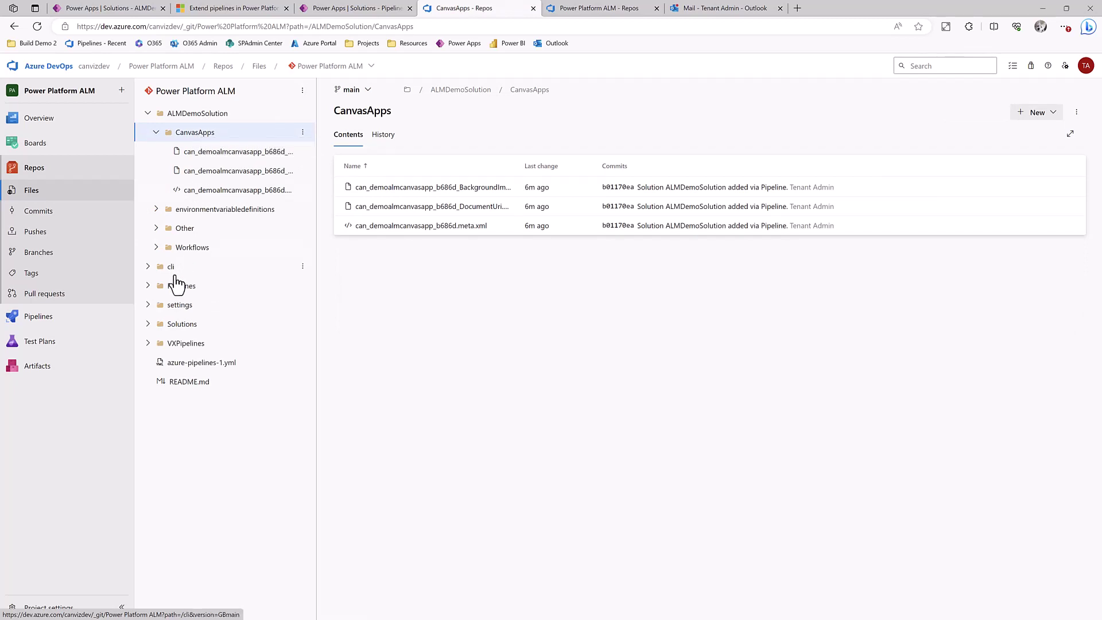
{"action": "left_click", "coordinate": [148, 325]}
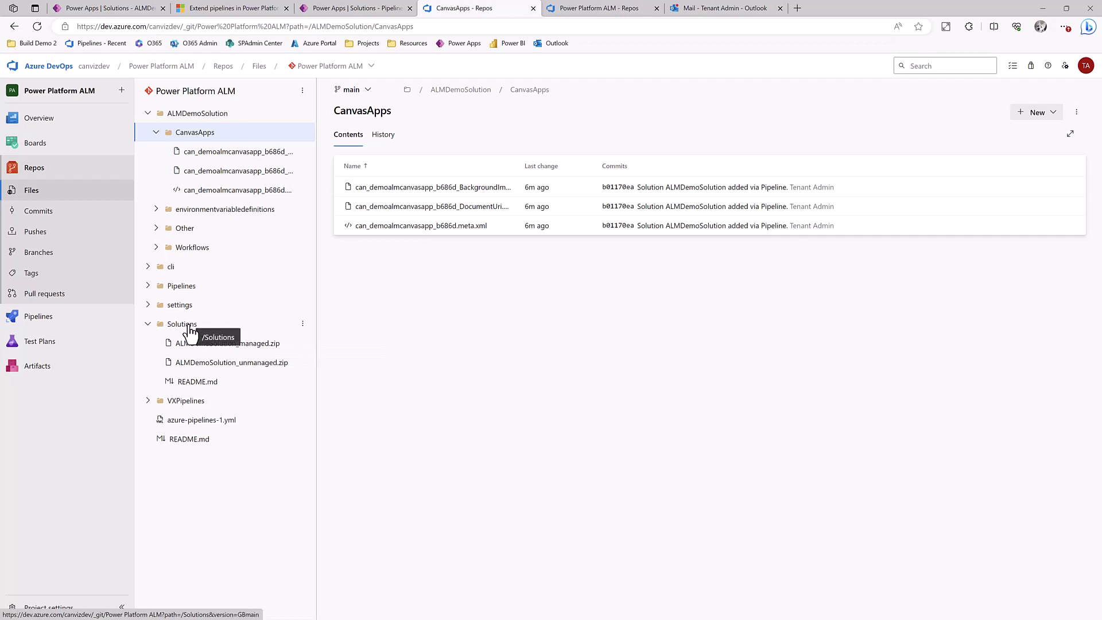
{"action": "left_click", "coordinate": [148, 304]}
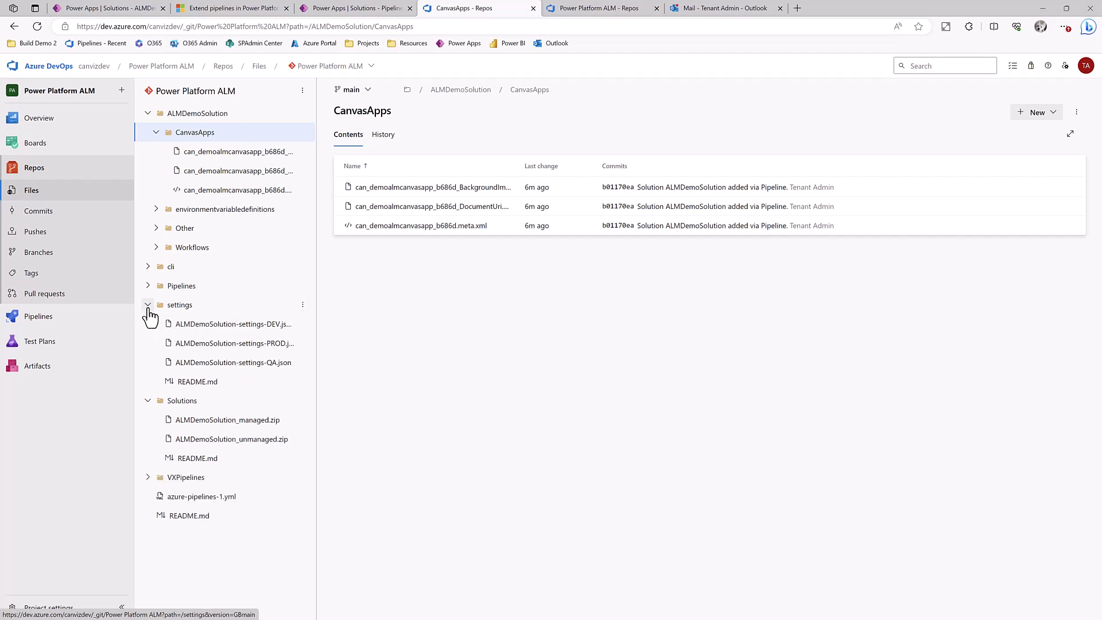
Step: View the ALMDemoSolution settings files for DEV, QA and PROD in turn, ending on the PROD file
{"action": "left_click", "coordinate": [250, 329]}
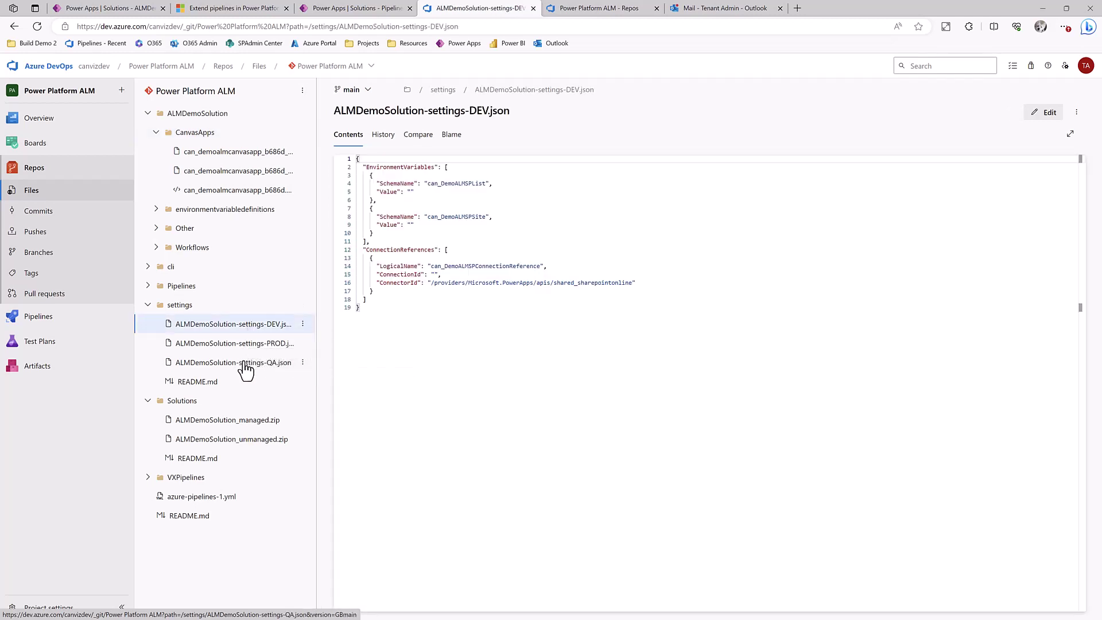
{"action": "left_click", "coordinate": [245, 364]}
{"action": "left_click", "coordinate": [246, 345]}
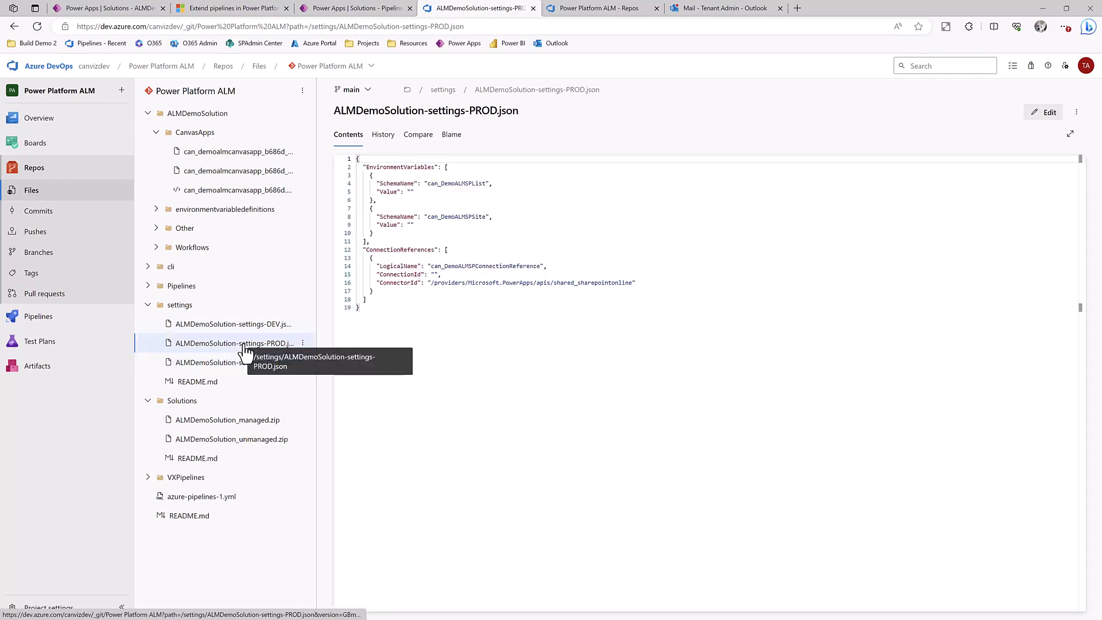
Step: Examine the PROD settings file's can_DemoALMSPList and can_DemoALMSPSite variables, and its connection reference's logical name, ConnectionId and ConnectorId
{"action": "left_click", "coordinate": [410, 192]}
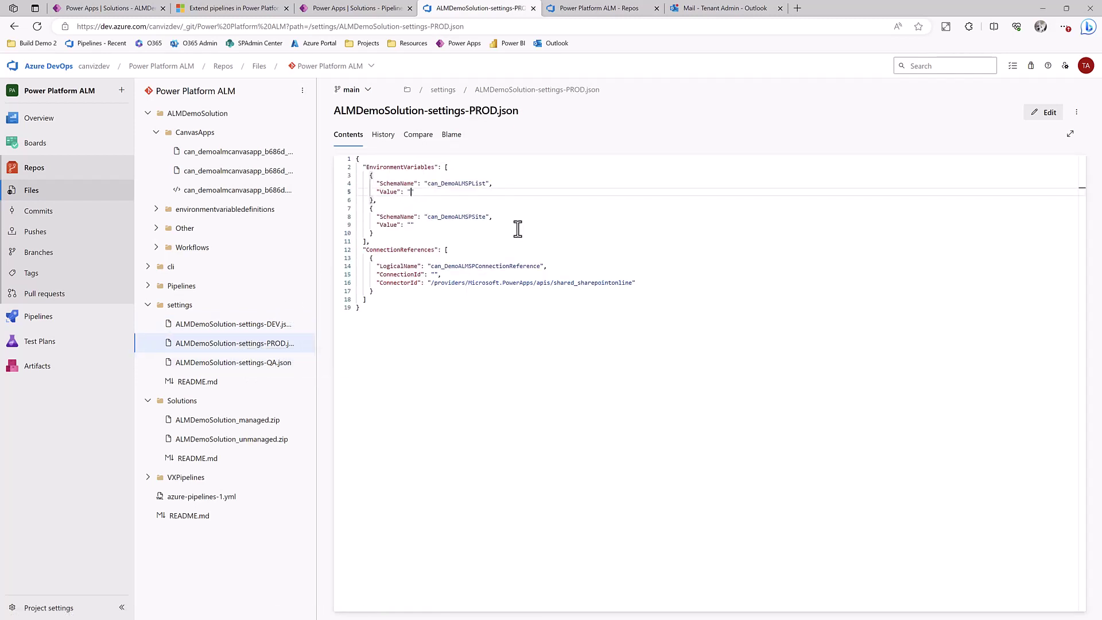
{"action": "left_click_drag", "start_coordinate": [427, 184], "coordinate": [487, 186]}
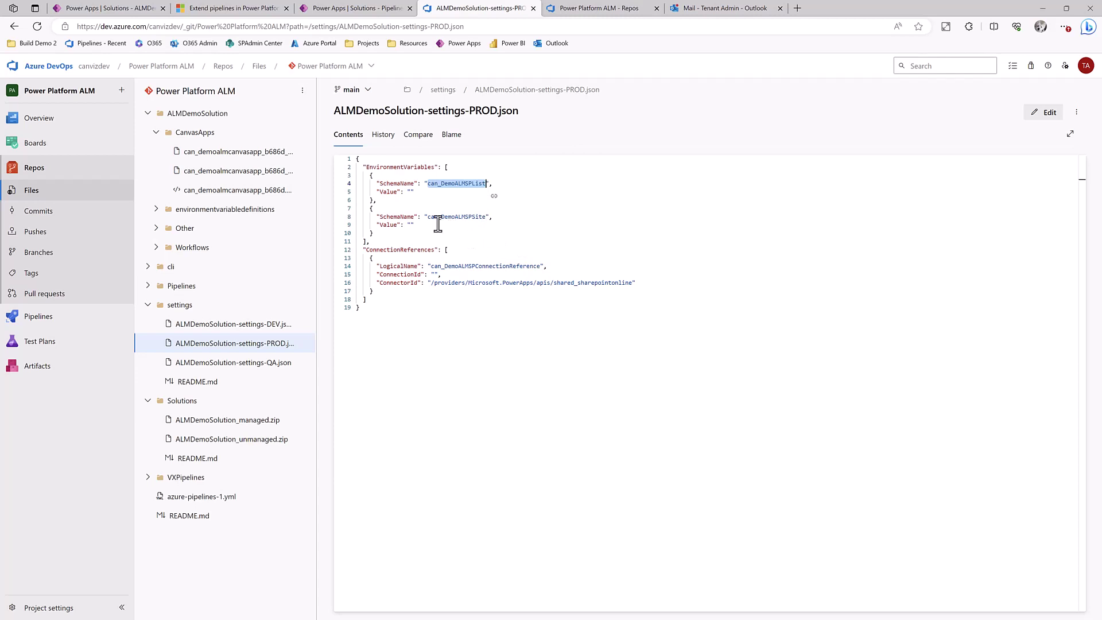
{"action": "left_click", "coordinate": [411, 191]}
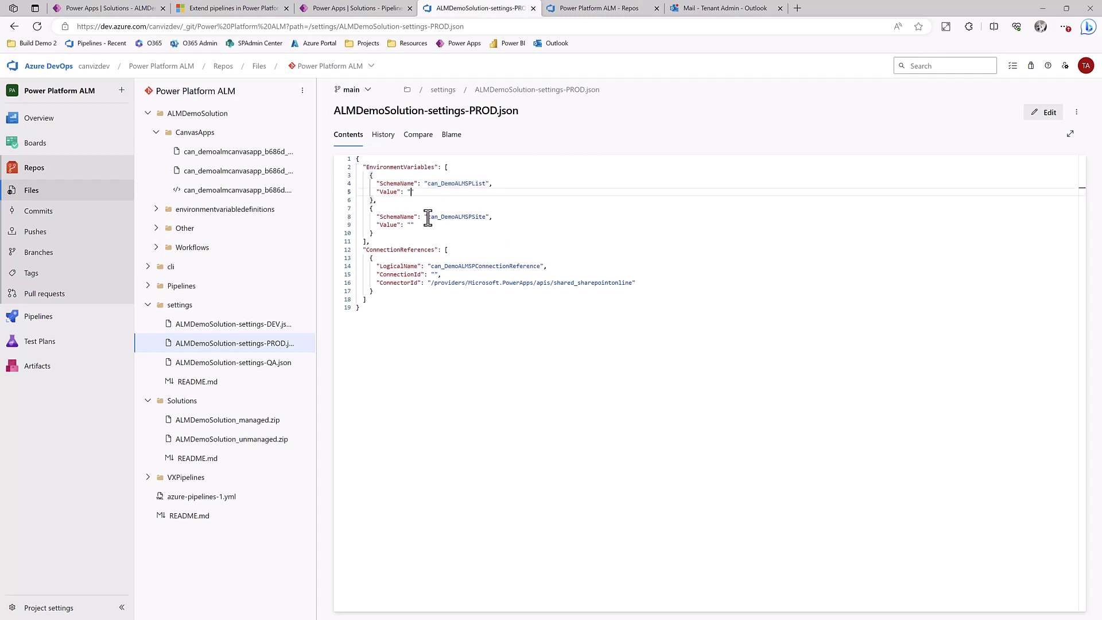
{"action": "left_click_drag", "start_coordinate": [427, 218], "coordinate": [486, 221]}
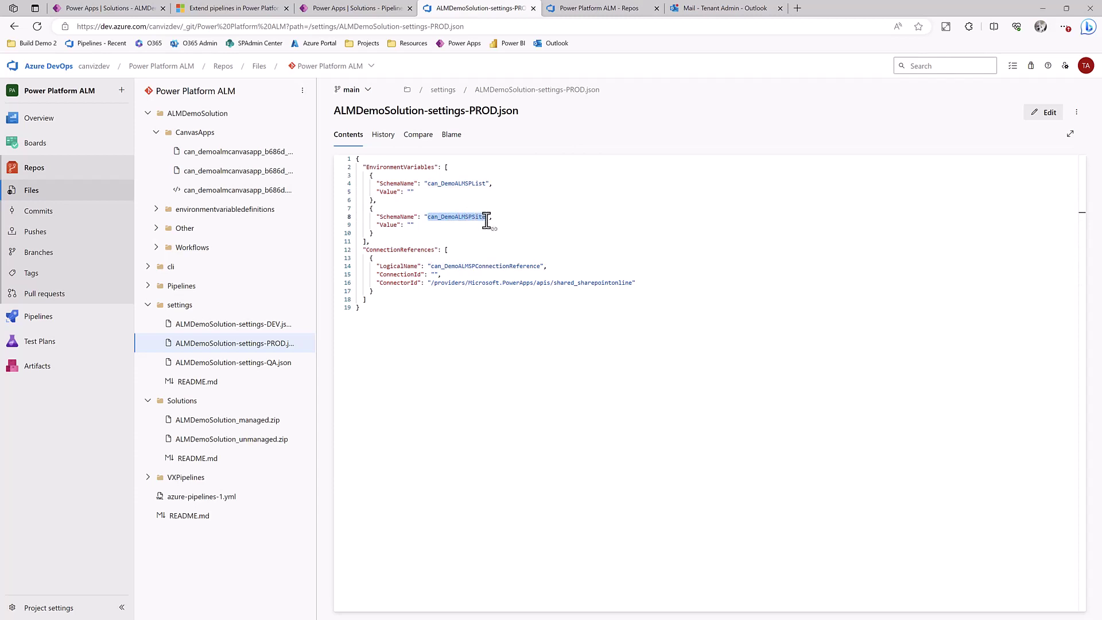
{"action": "left_click", "coordinate": [412, 225]}
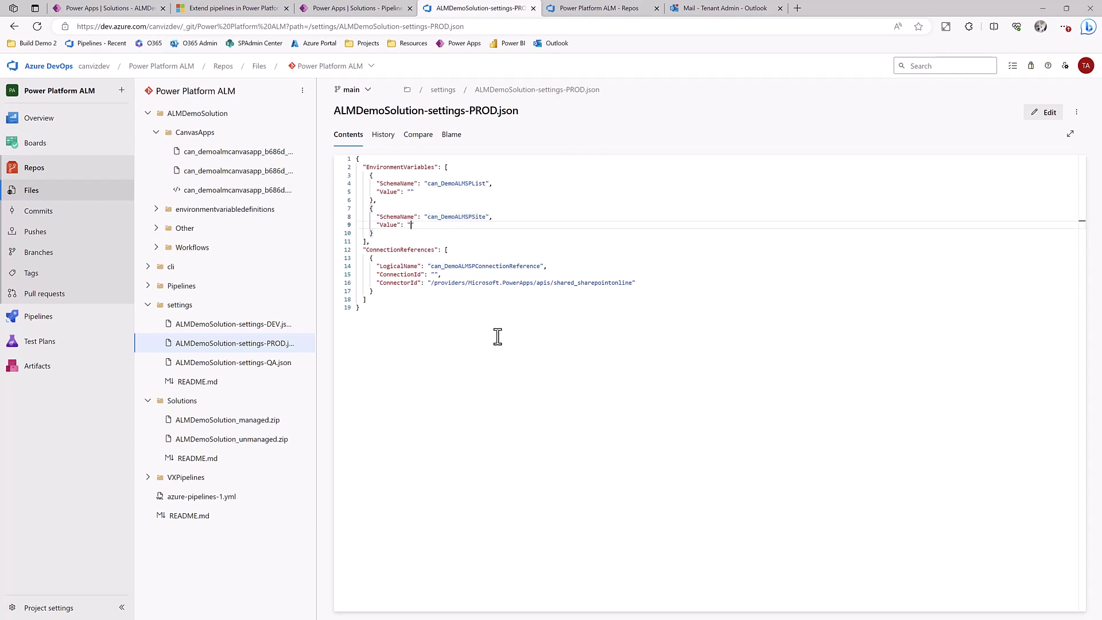
{"action": "left_click", "coordinate": [432, 267]}
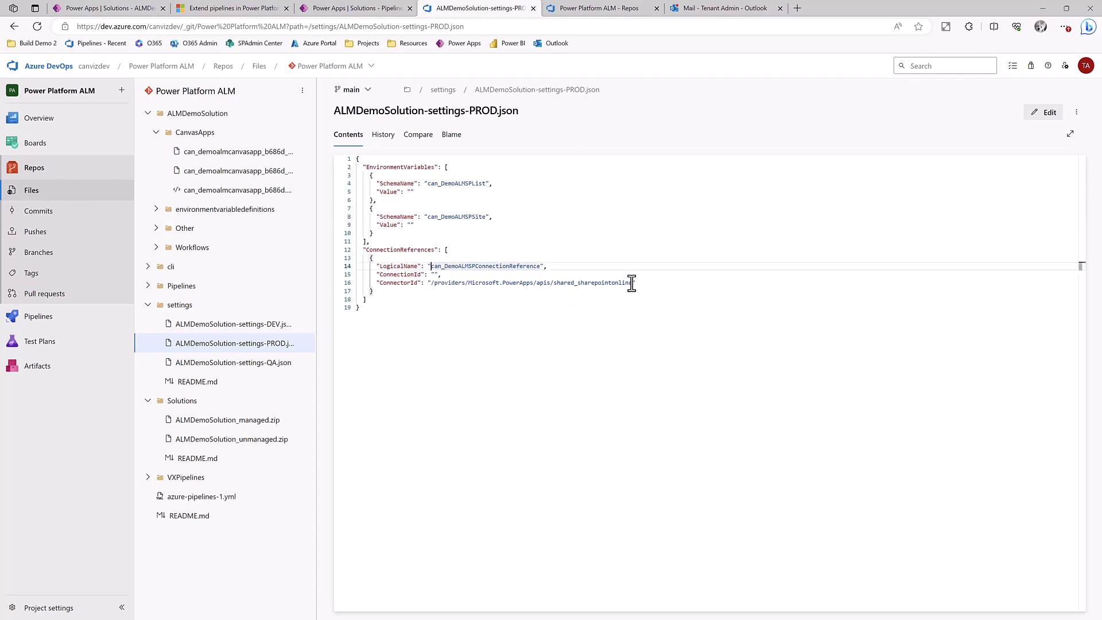
{"action": "left_click_drag", "start_coordinate": [631, 283], "coordinate": [432, 287]}
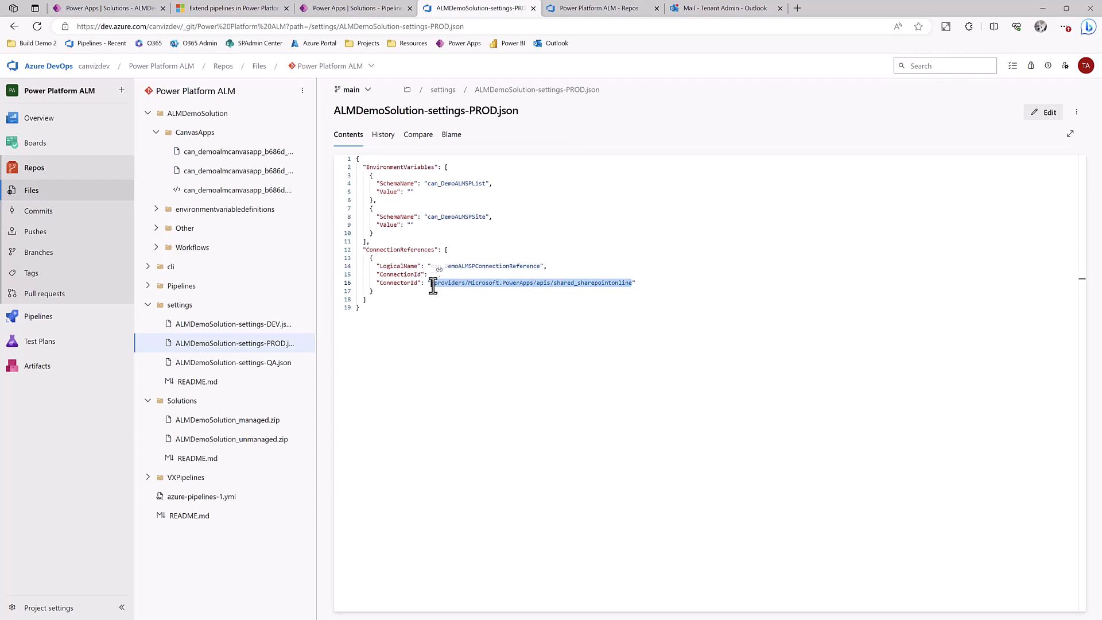
{"action": "left_click", "coordinate": [491, 308]}
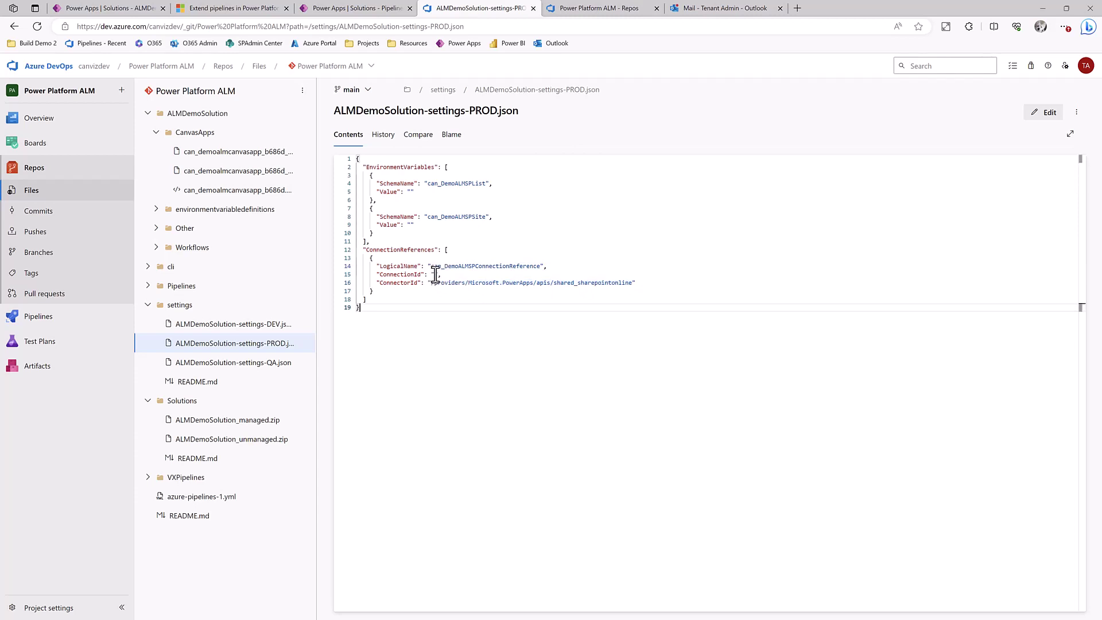
{"action": "left_click", "coordinate": [434, 275]}
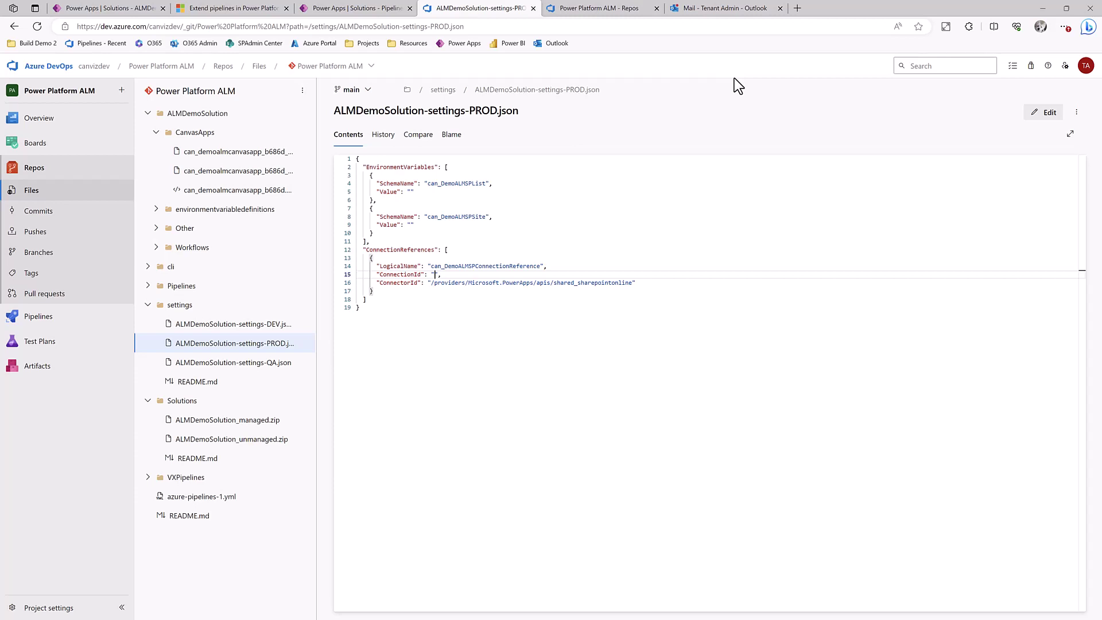
Step: Switch to Outlook and read the 3:31 Power Platform - Deployment Complete email, highlighting its pipeline completion sentence
{"action": "left_click", "coordinate": [733, 14]}
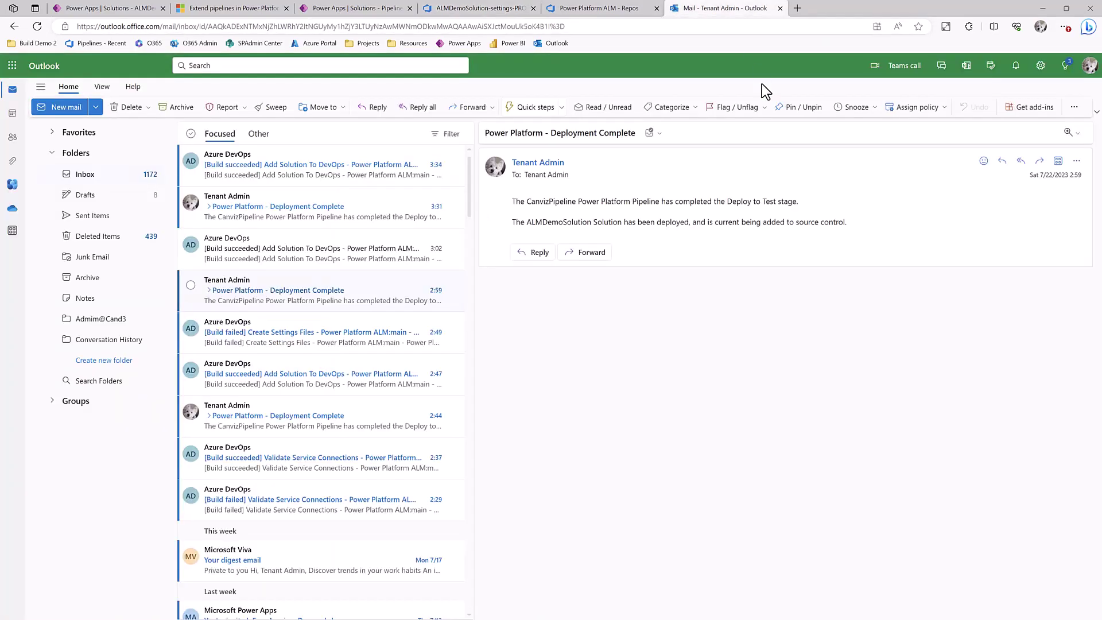
{"action": "left_click", "coordinate": [316, 212]}
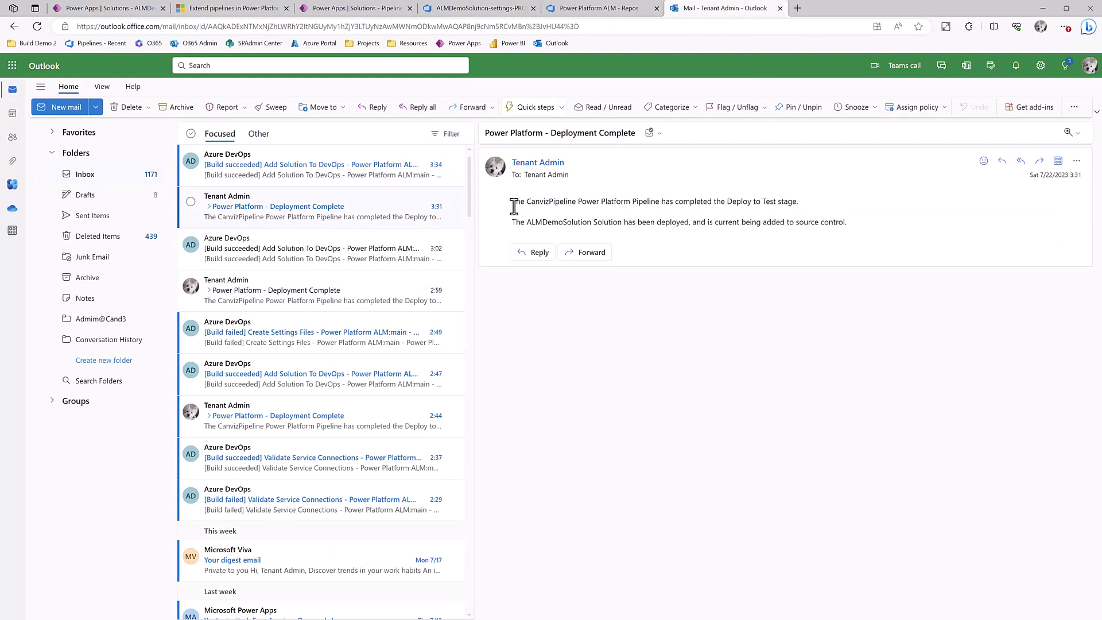
{"action": "left_click_drag", "start_coordinate": [526, 201], "coordinate": [821, 210]}
{"action": "left_click", "coordinate": [821, 210]}
Step: Return to the Azure DevOps repository and open add-solution-to-devops.yml from the Pipelines folder
{"action": "left_click", "coordinate": [378, 8]}
{"action": "left_click", "coordinate": [508, 11]}
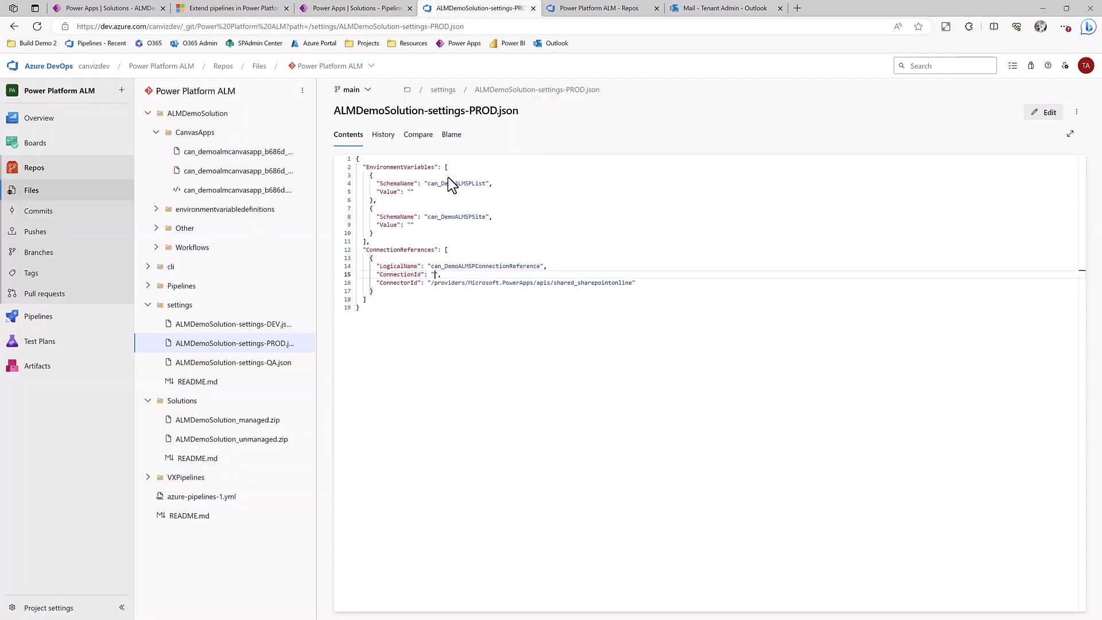
{"action": "left_click", "coordinate": [148, 287]}
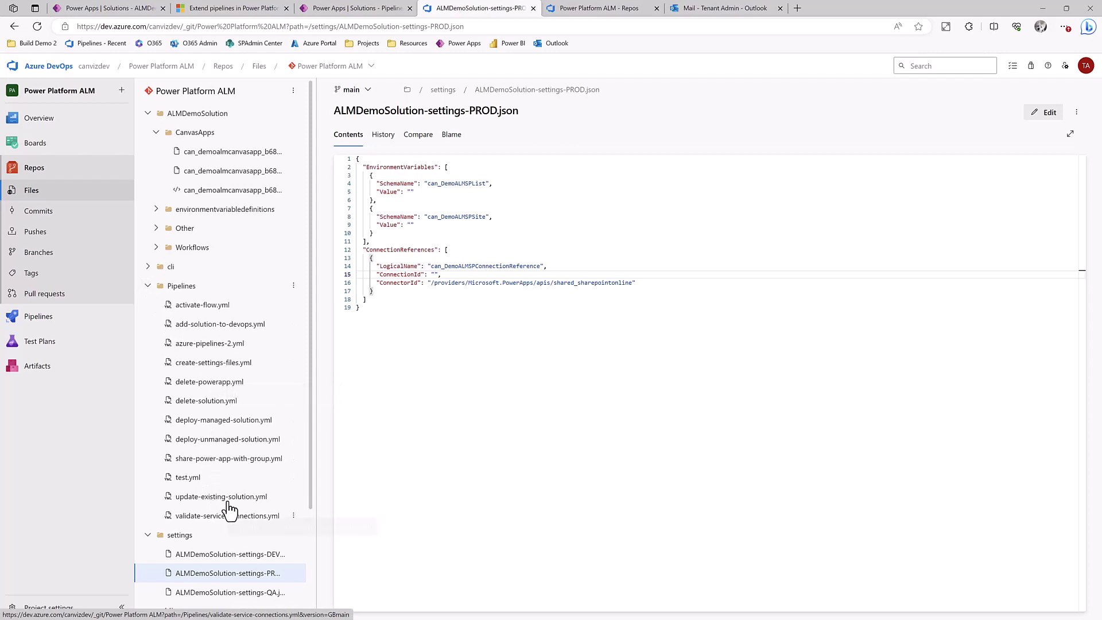
{"action": "left_click", "coordinate": [221, 324]}
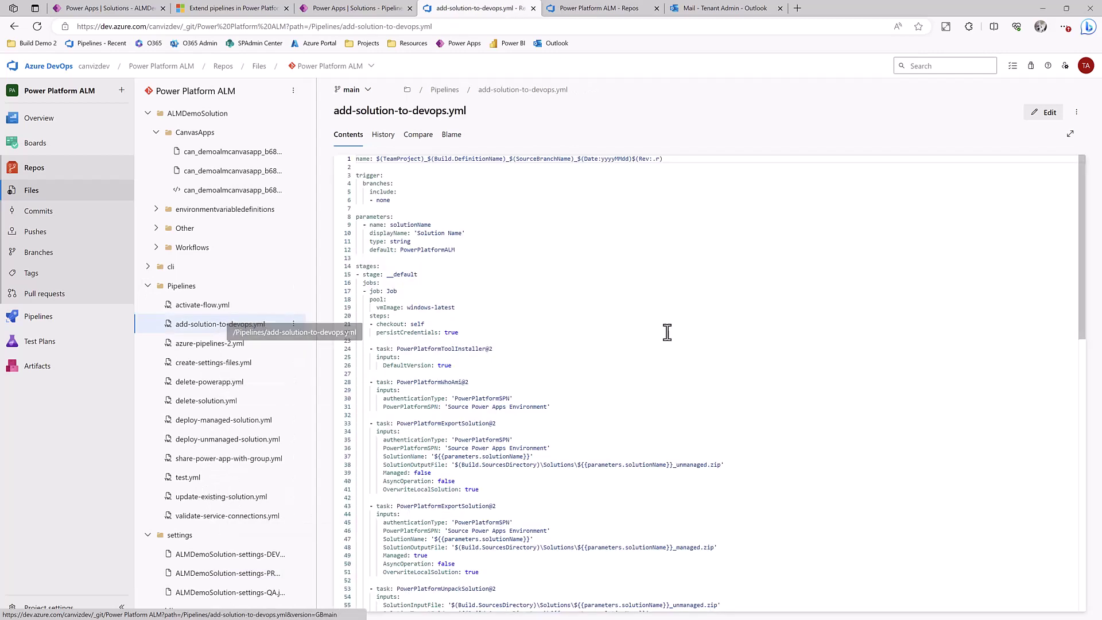
{"action": "left_click", "coordinate": [841, 242]}
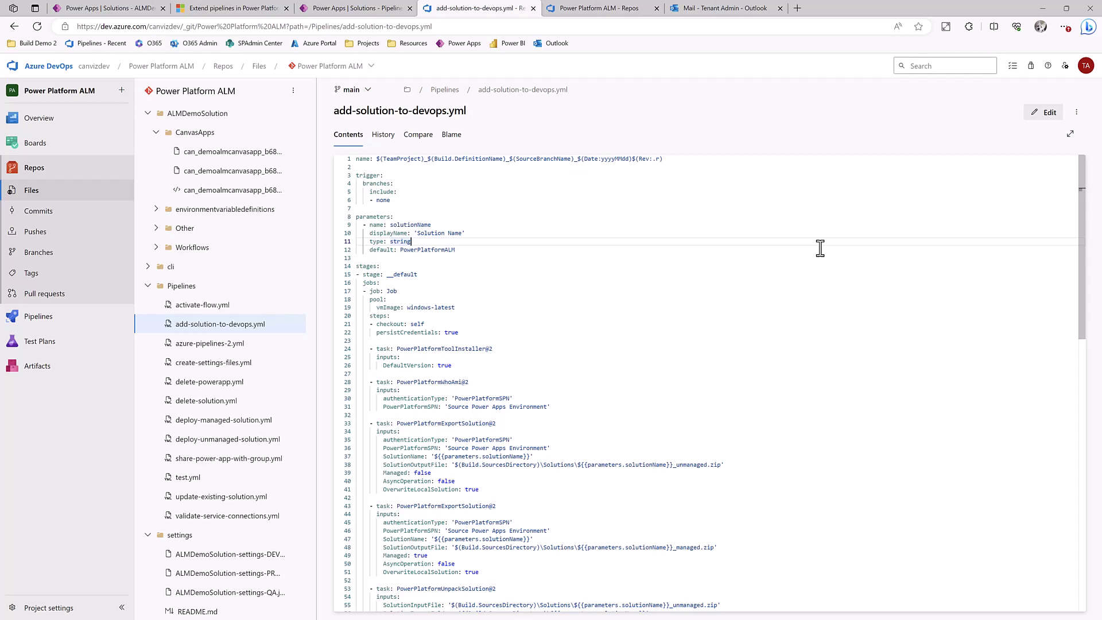
Step: Review the pipeline's YAML tasks from PowerPlatformToolInstaller and the solution exports through Create Settings Files and Publish Settings Files
{"action": "scroll", "coordinate": [820, 248], "scroll_direction": "down", "scroll_amount": 1}
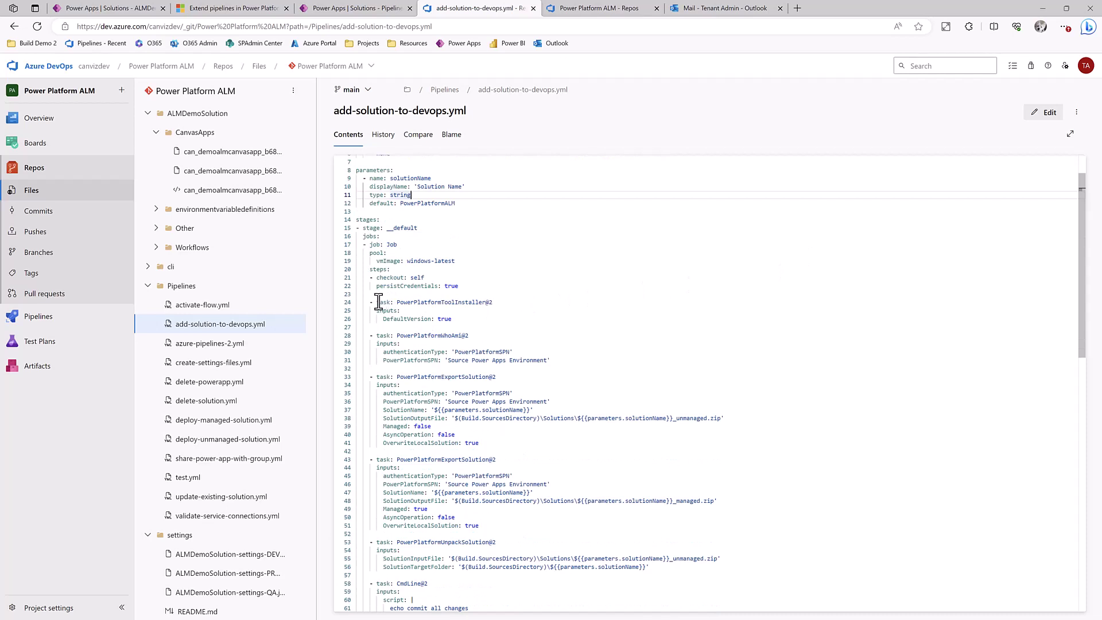
{"action": "double_click", "coordinate": [431, 302]}
{"action": "double_click", "coordinate": [443, 335]}
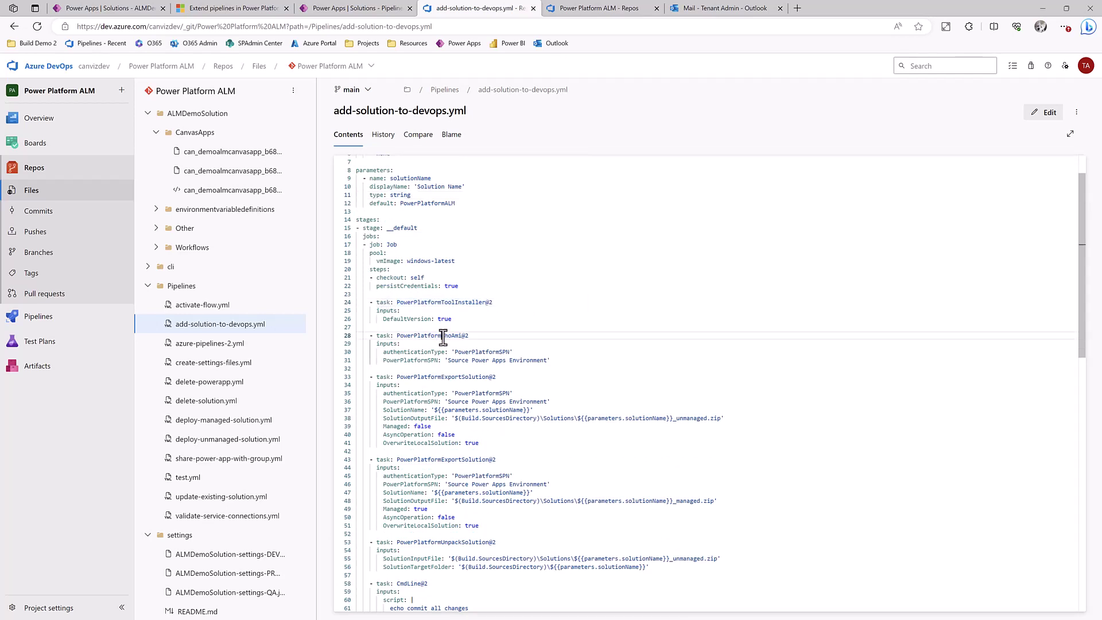
{"action": "double_click", "coordinate": [449, 376]}
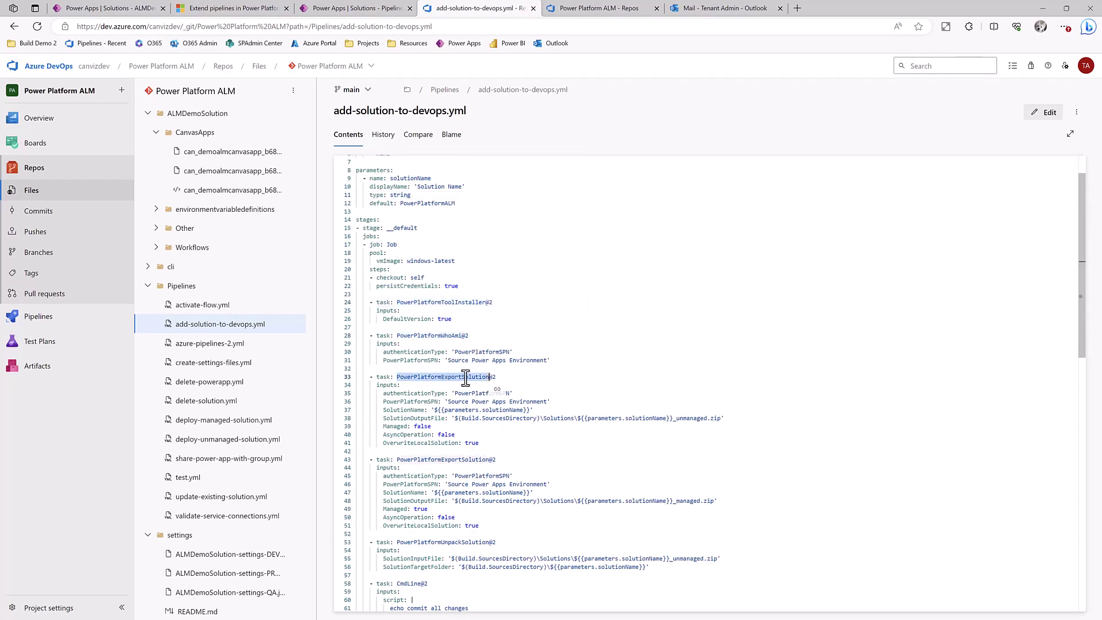
{"action": "scroll", "coordinate": [762, 338], "scroll_direction": "down", "scroll_amount": 1}
{"action": "scroll", "coordinate": [768, 316], "scroll_direction": "down", "scroll_amount": 3}
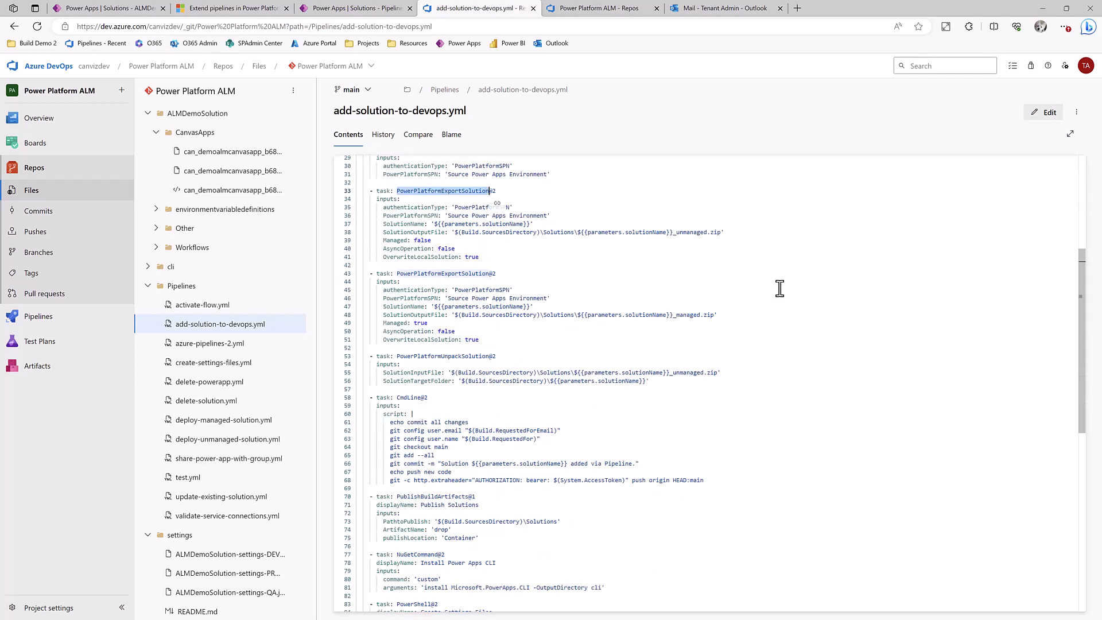
{"action": "scroll", "coordinate": [779, 289], "scroll_direction": "down", "scroll_amount": 3}
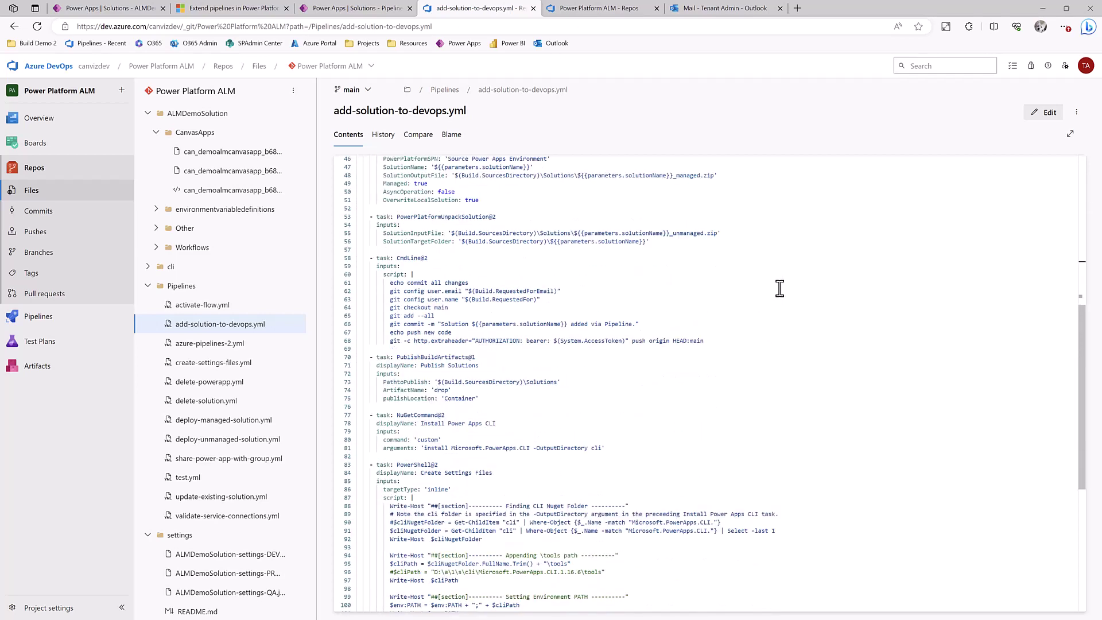
{"action": "scroll", "coordinate": [779, 288], "scroll_direction": "down", "scroll_amount": 4}
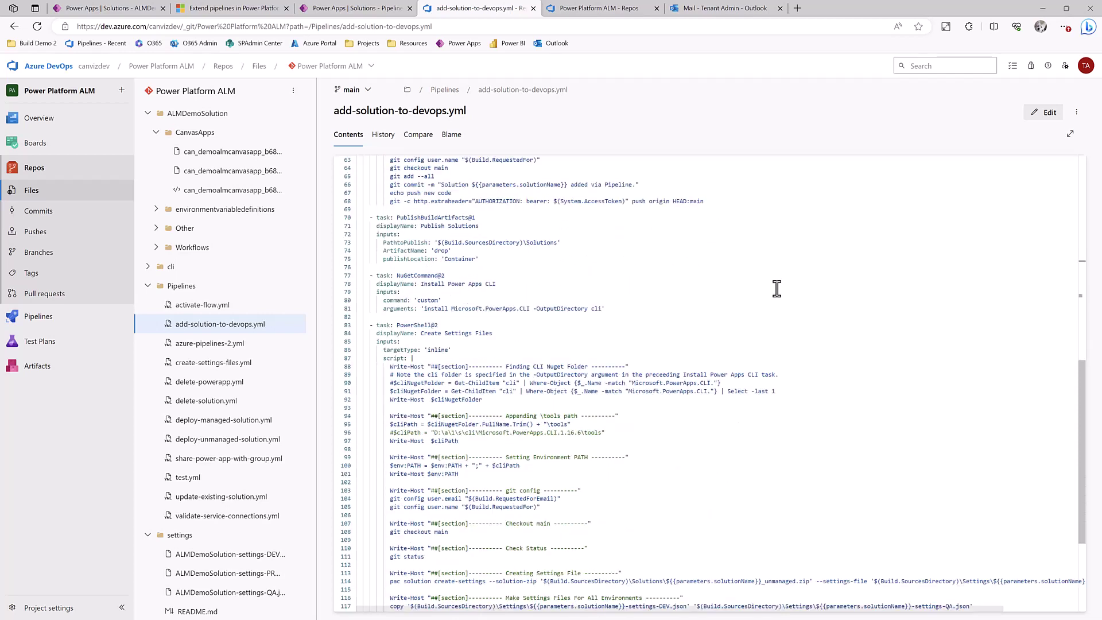
{"action": "scroll", "coordinate": [777, 288], "scroll_direction": "down", "scroll_amount": 3}
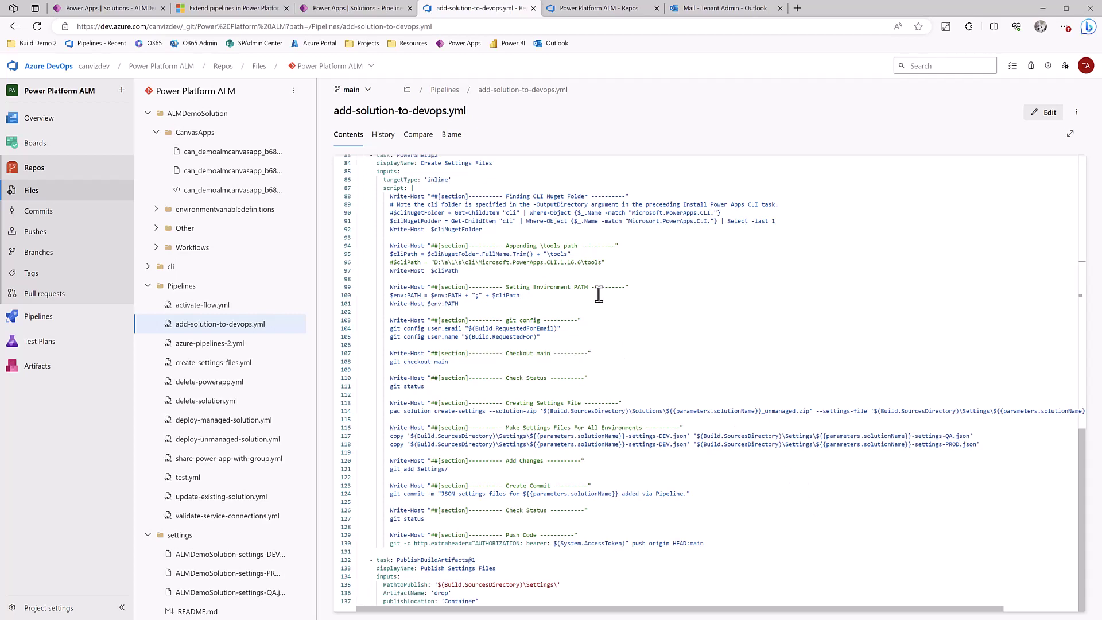
Step: Switch to Power Apps and inspect the OnDeploymentCompletedSample run from Jul 21, 03:31 PM, including its deployment condition and Add Solution To DevOps action
{"action": "left_click", "coordinate": [234, 9]}
{"action": "left_click", "coordinate": [338, 10]}
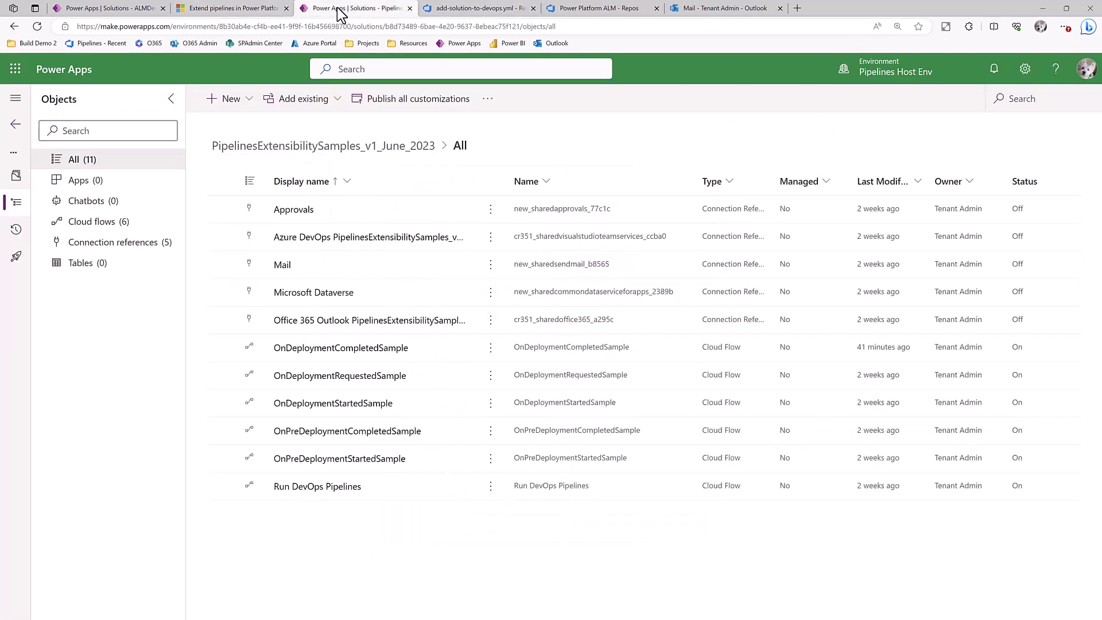
{"action": "left_click", "coordinate": [344, 349]}
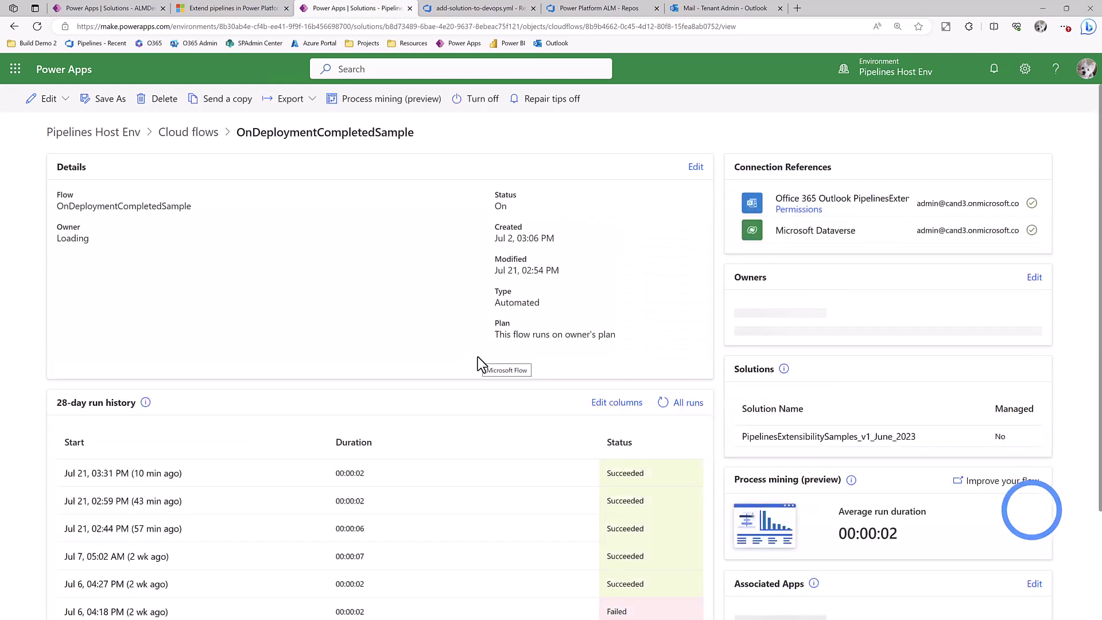
{"action": "left_click", "coordinate": [168, 475]}
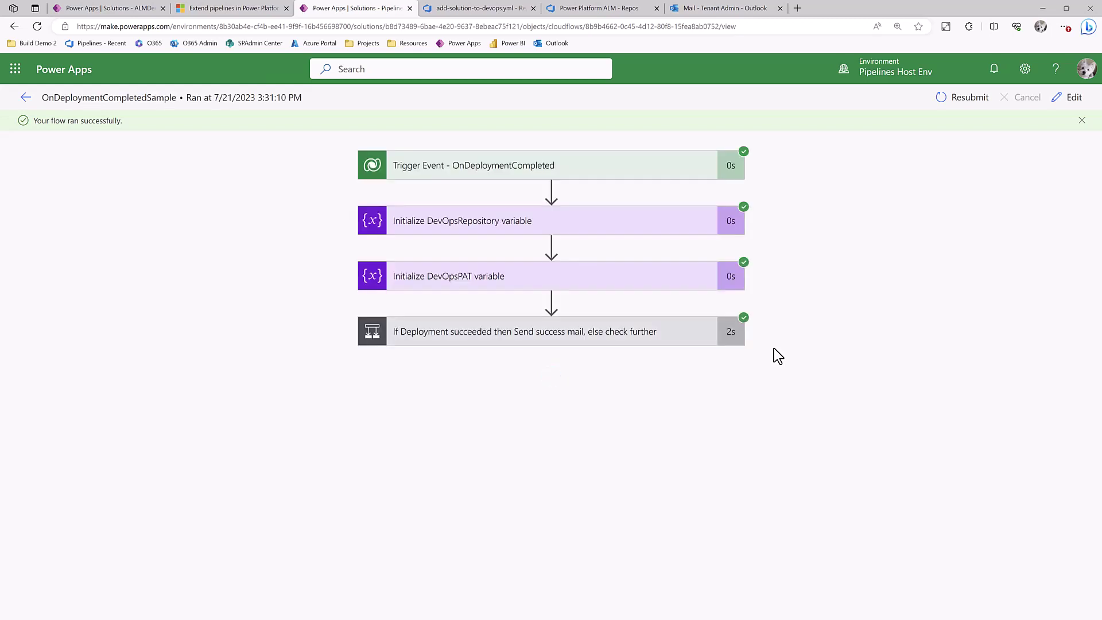
{"action": "left_click", "coordinate": [596, 343]}
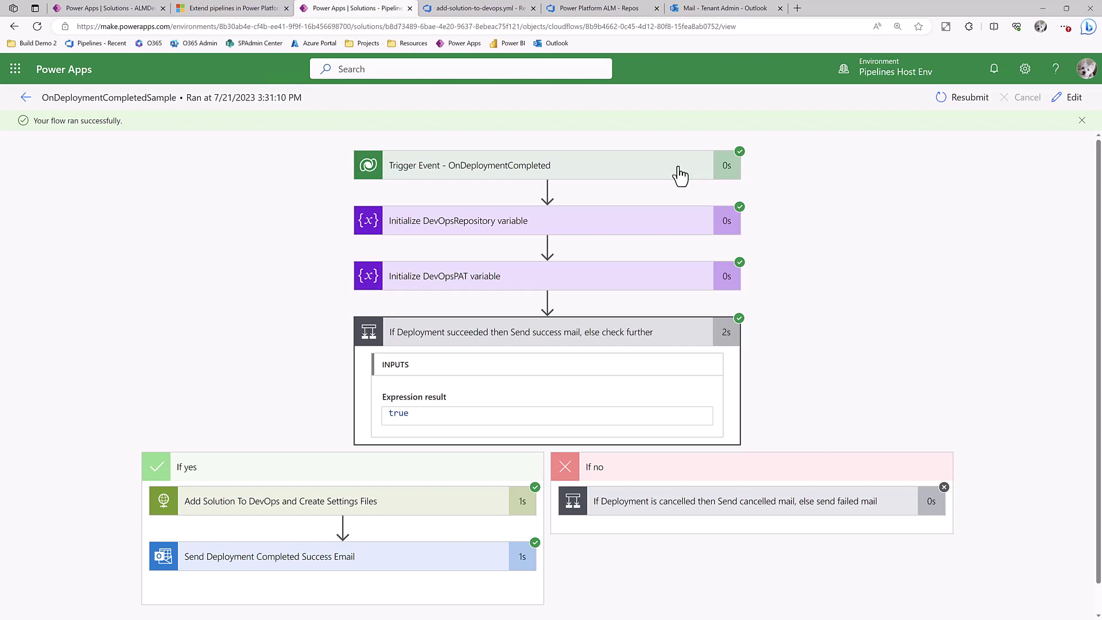
{"action": "left_click", "coordinate": [426, 511]}
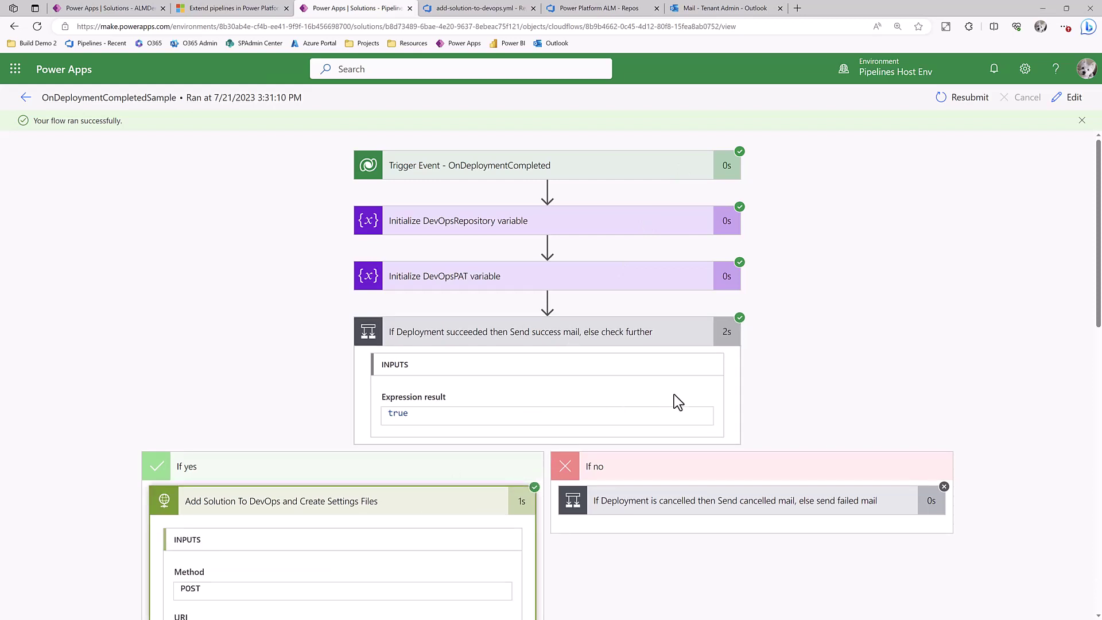
{"action": "left_click", "coordinate": [438, 507]}
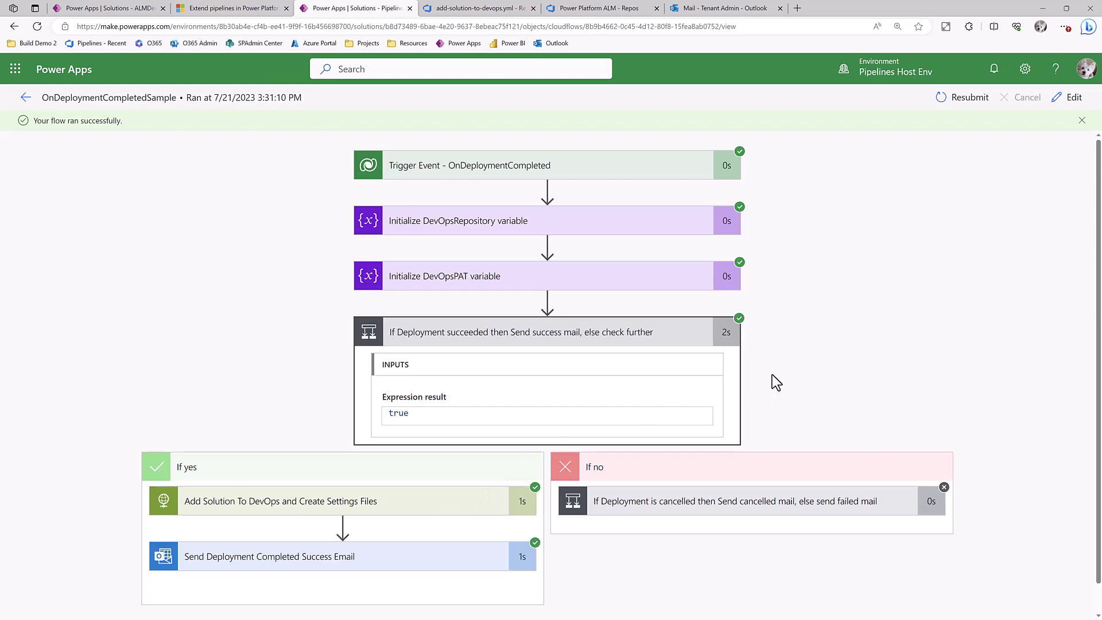